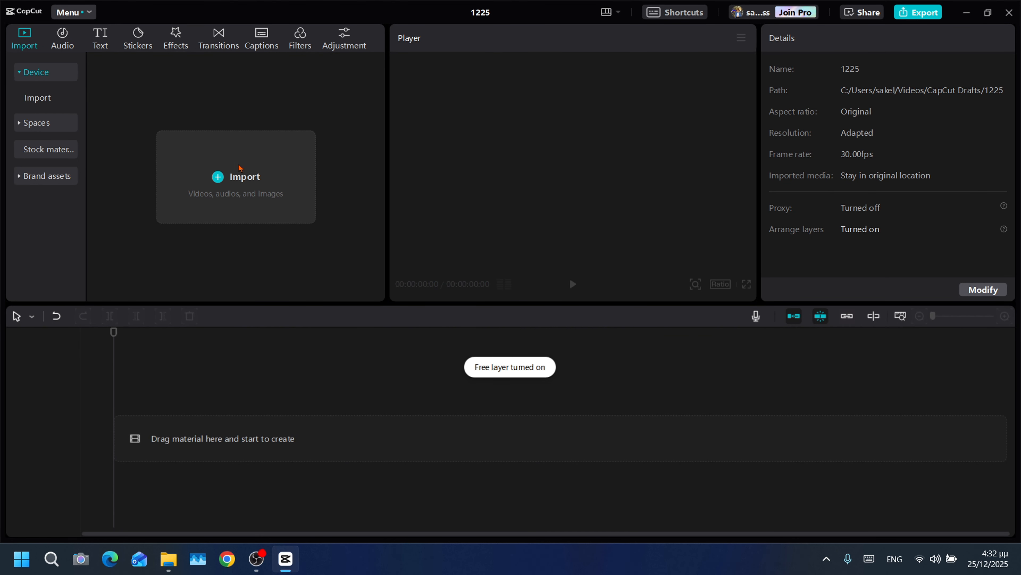
- Import both MP4 clips from the Bolivian Desert folder and add them to the timeline
mouse_move(169, 569)
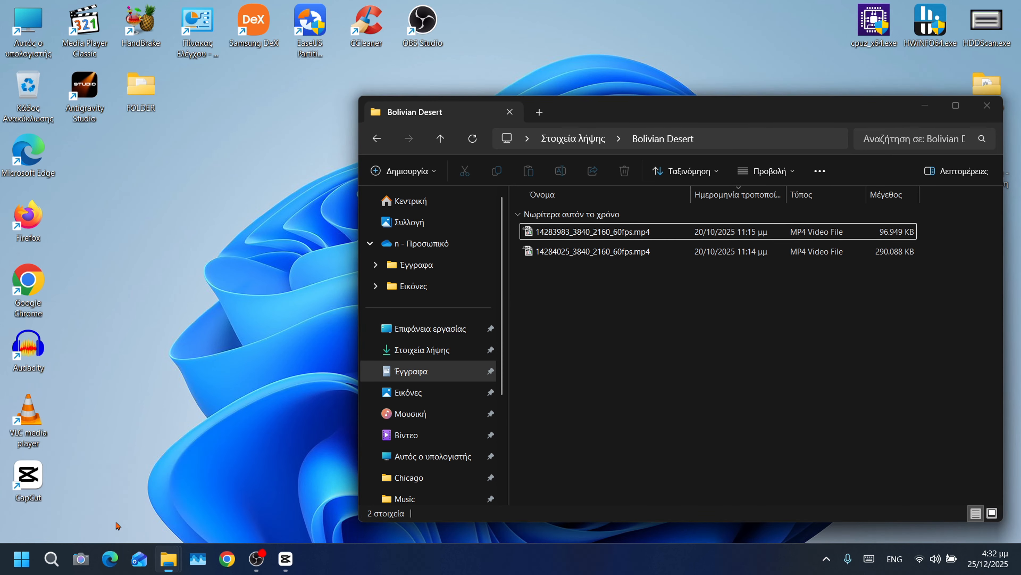
left_click(124, 518)
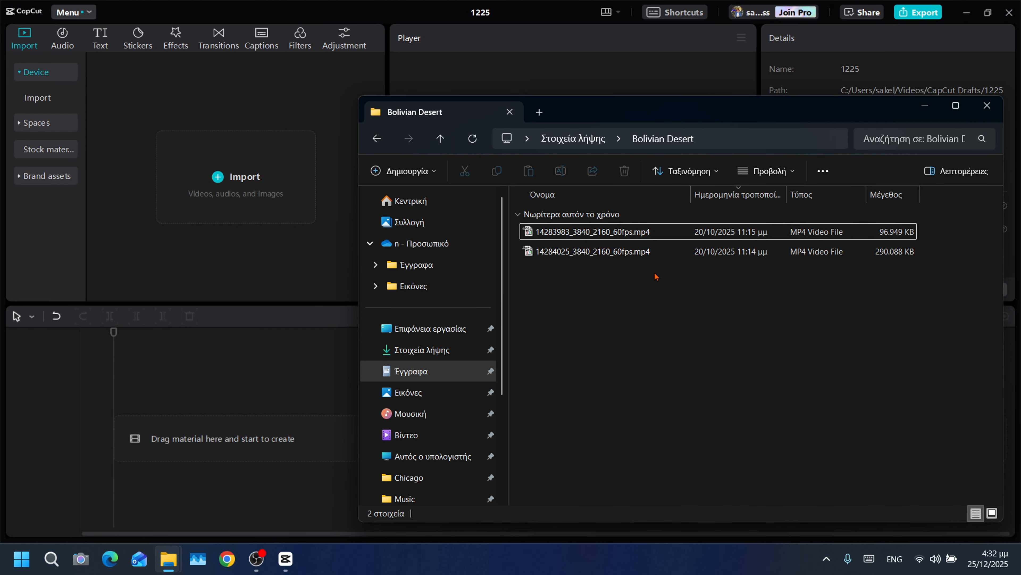
left_click_drag(661, 272, 212, 222)
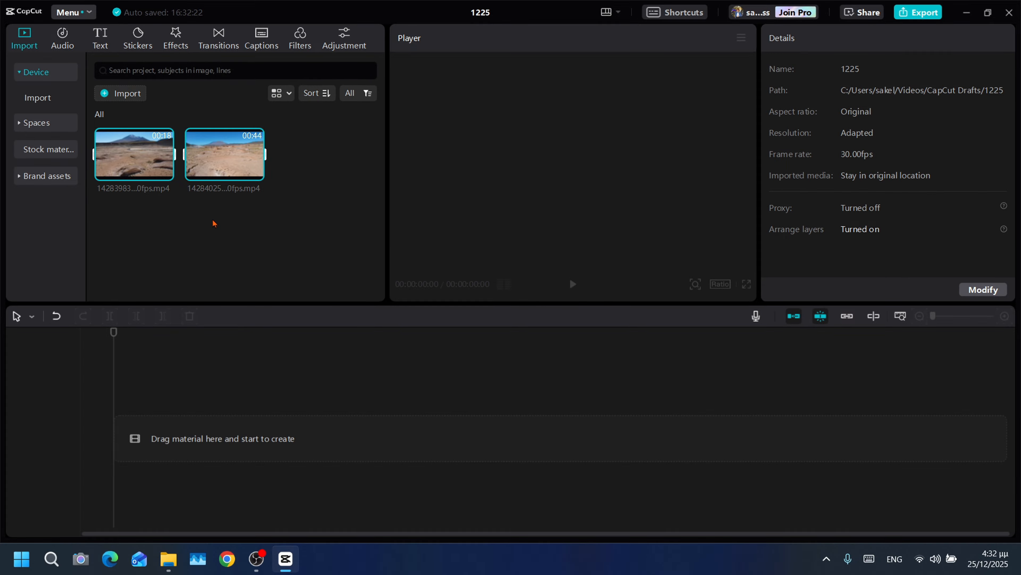
left_click(165, 172)
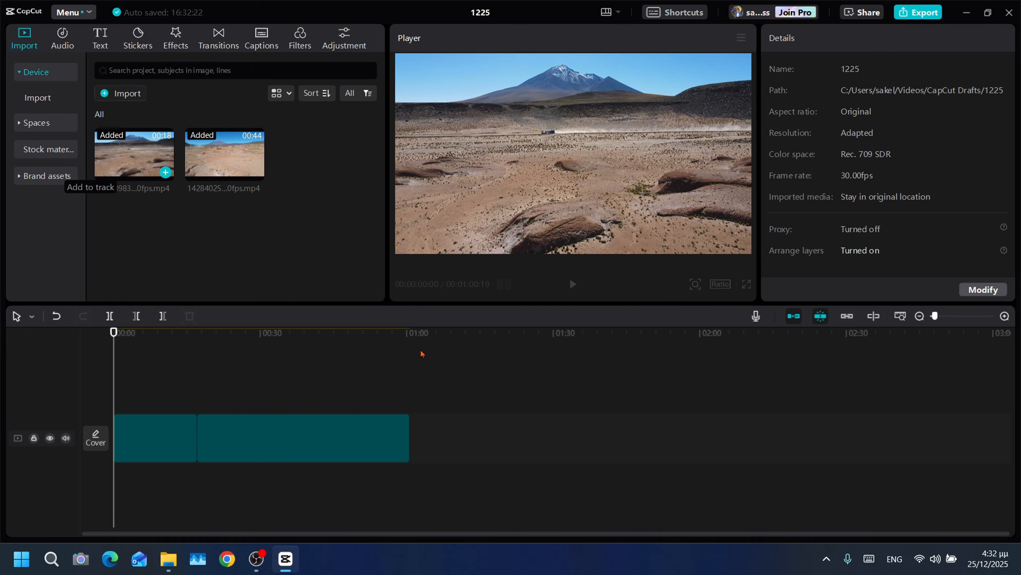
- Preview the selected pair of timeline clips and set the speed of both to 0.5x
key("ctrl+a")
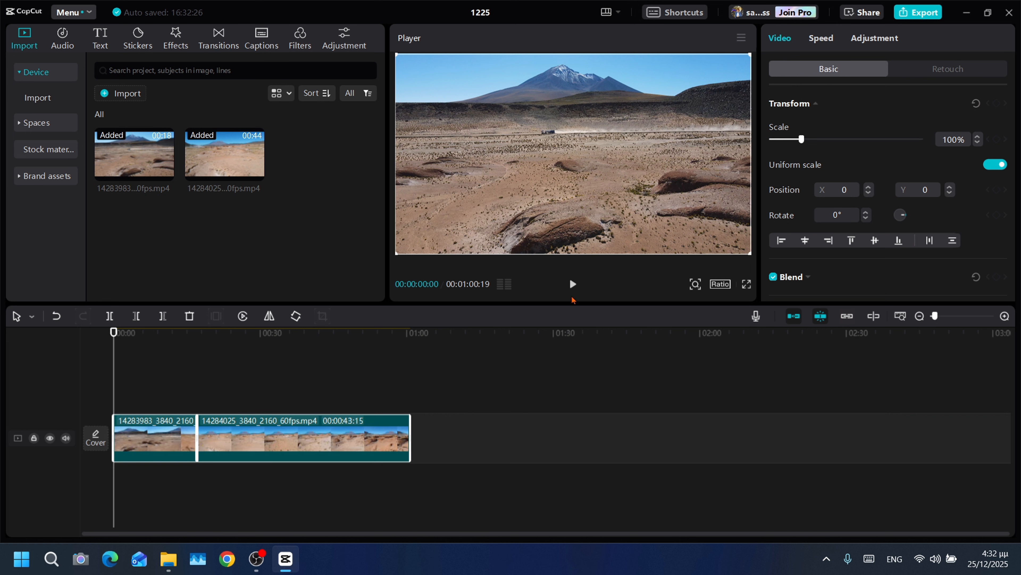
left_click(573, 284)
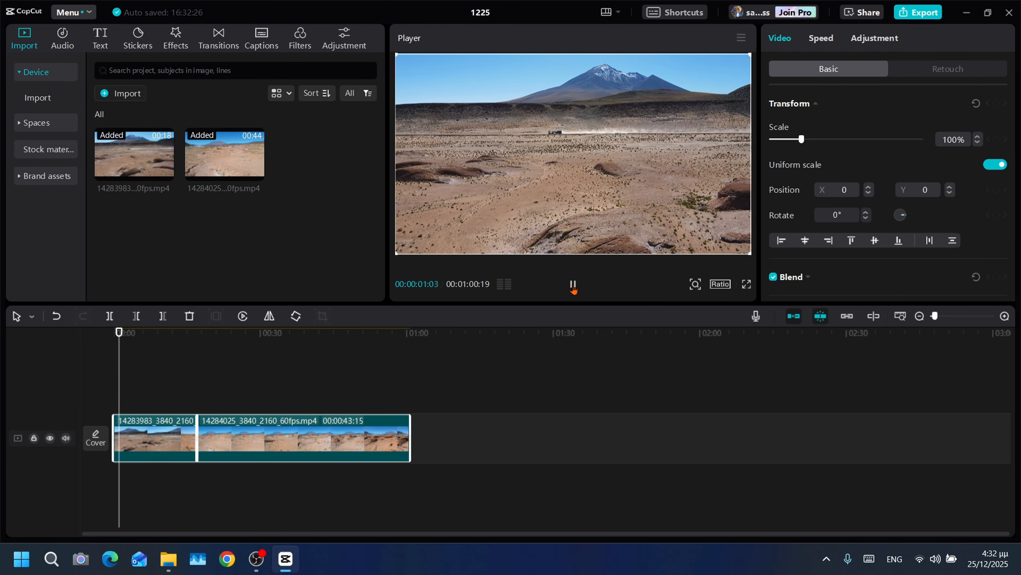
left_click(573, 284)
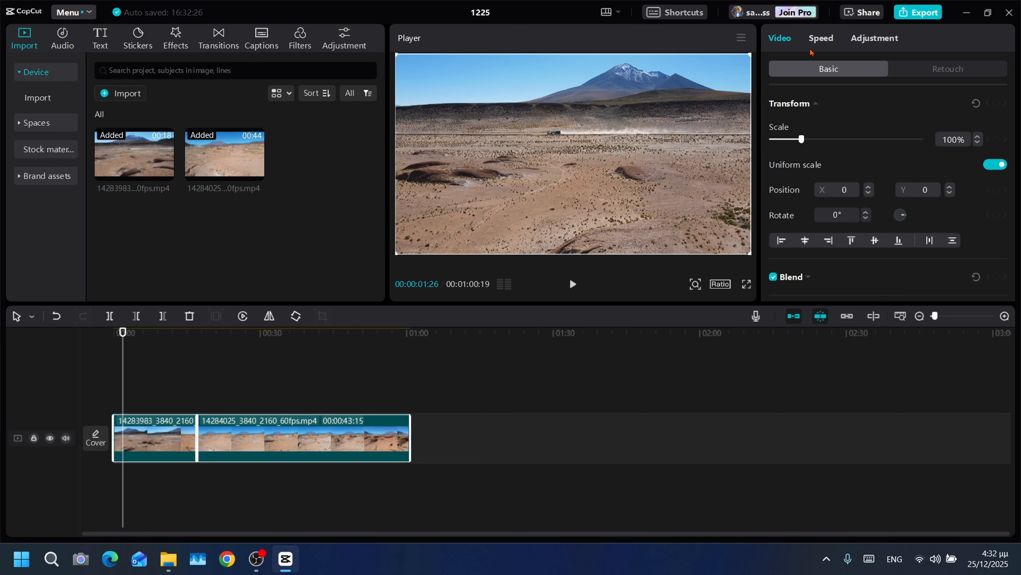
left_click(817, 40)
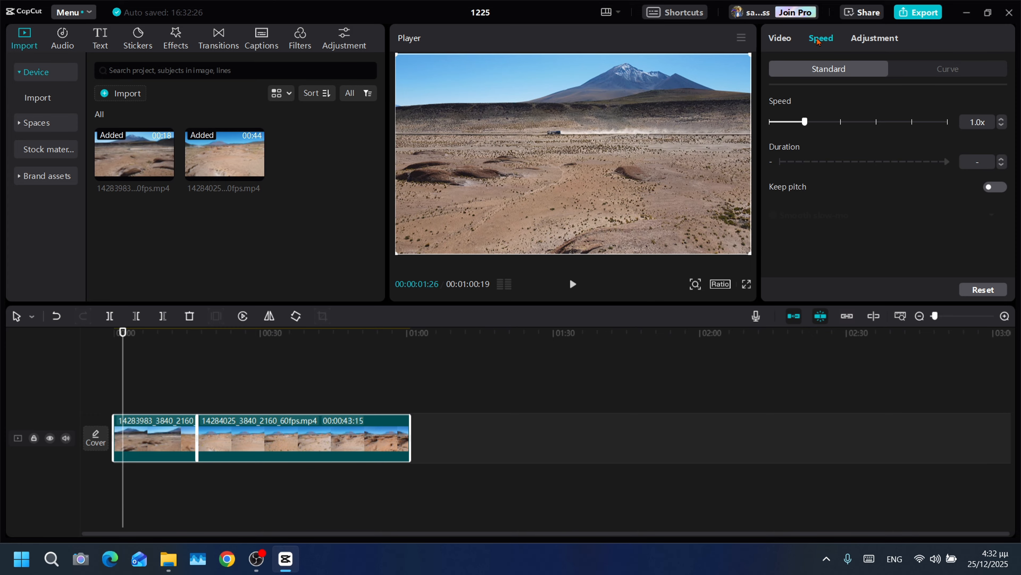
left_click(787, 122)
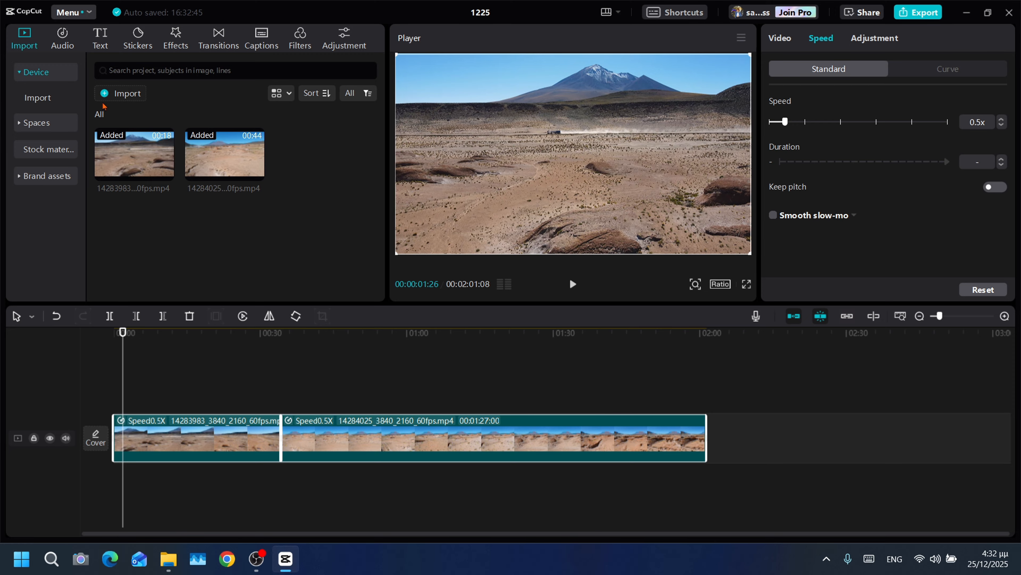
- Add the pink "Sunday" text template to the timeline near the start of the first clip
left_click(102, 38)
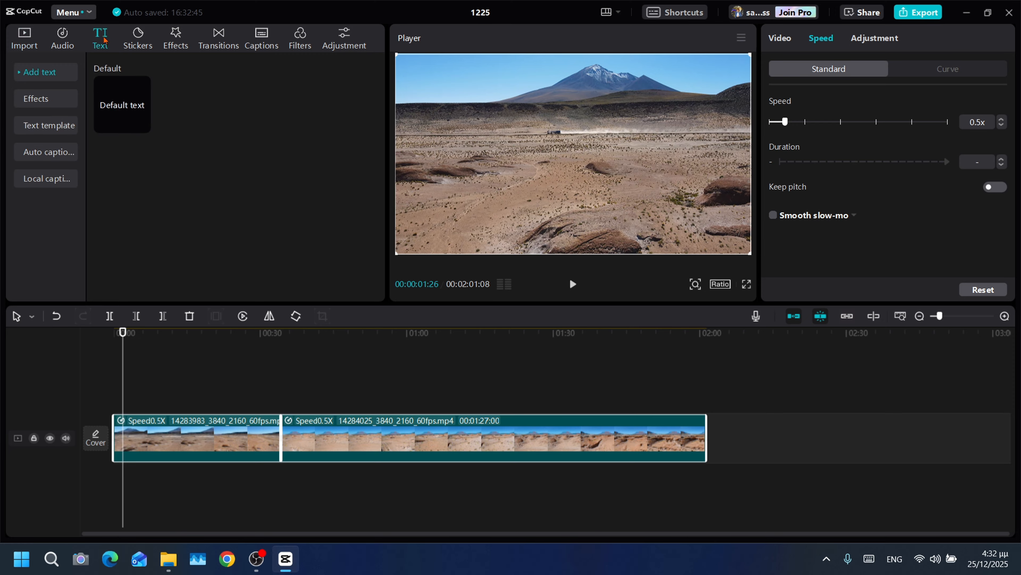
left_click(59, 123)
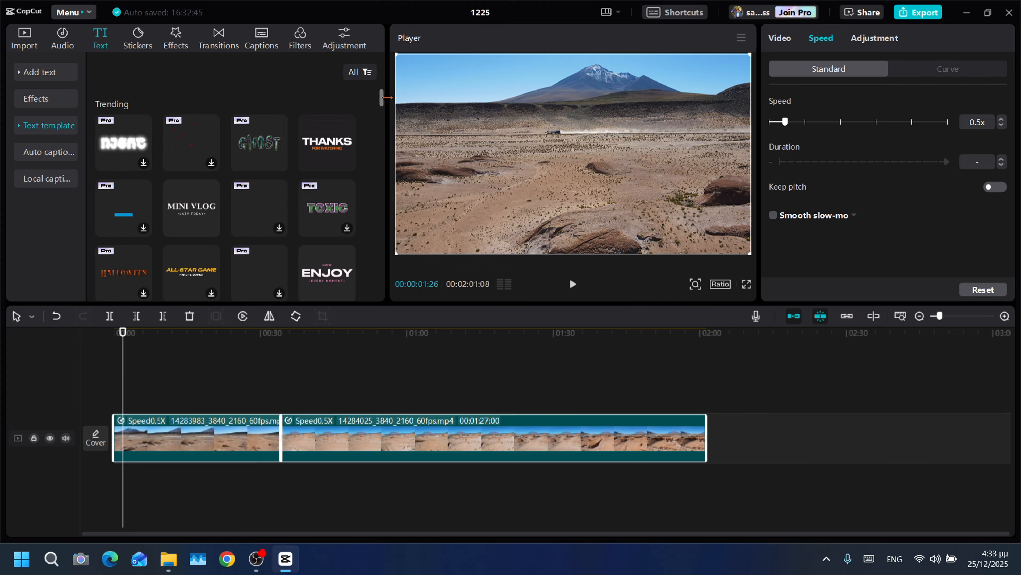
scroll(384, 109, "down", 2)
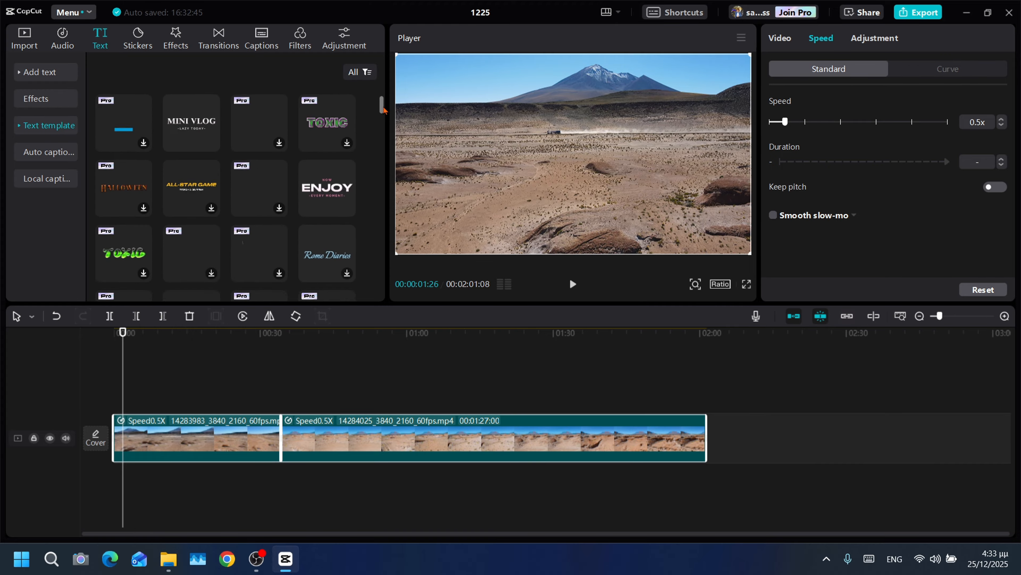
left_click_drag(383, 109, 385, 171)
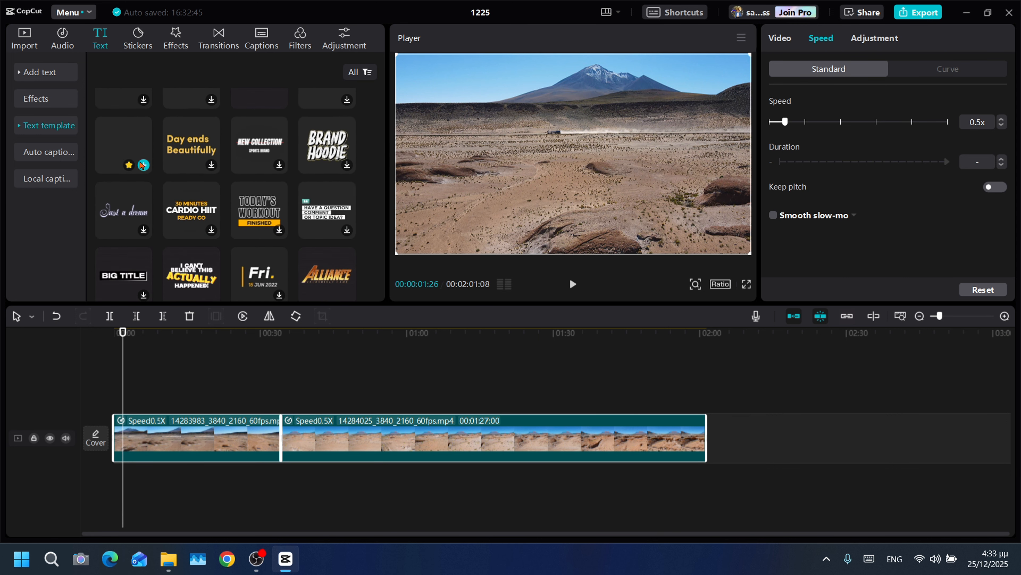
left_click(143, 165)
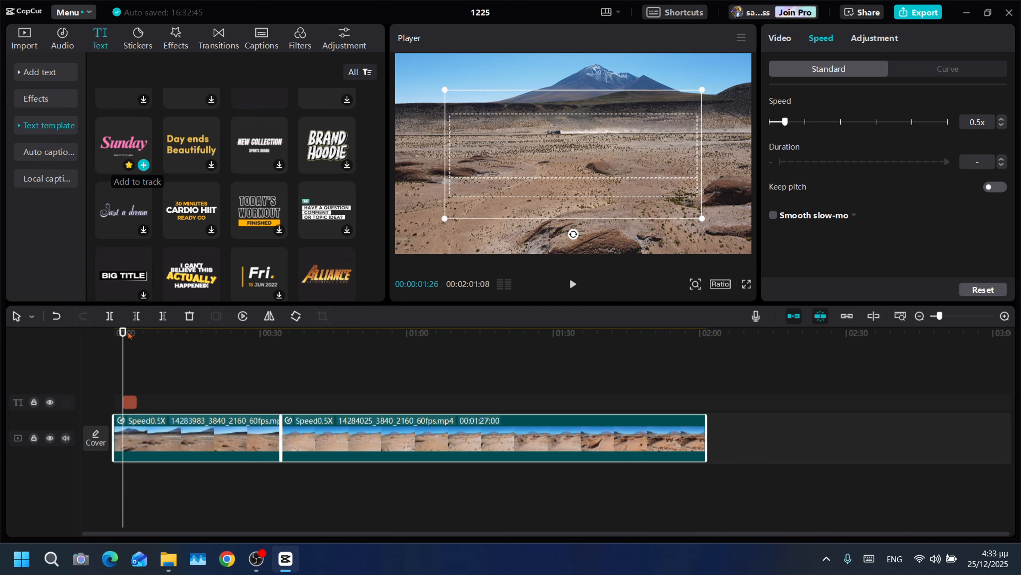
- Change the first paragraph of the title template to "BOLIVIAN sDESERT"
left_click_drag(123, 333, 137, 333)
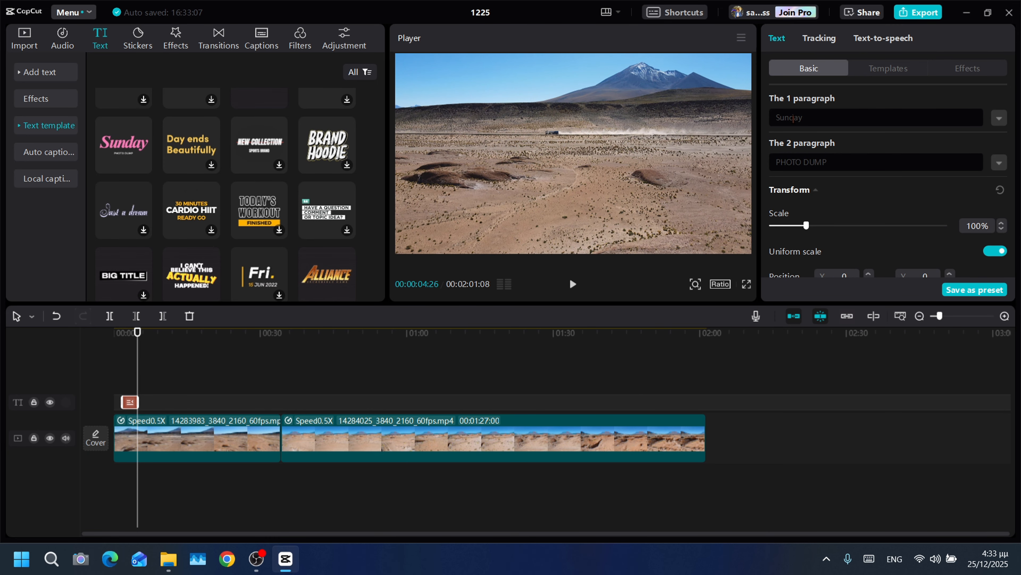
double_click(785, 116)
type("bOLIVIAN sd")
key("BackSpace")
type("DESER")
left_click(781, 117)
key("BackSpace")
type("B")
- Open the project settings through the custom aspect ratio option and rename the project to "Bolivian Desert"
left_click(719, 284)
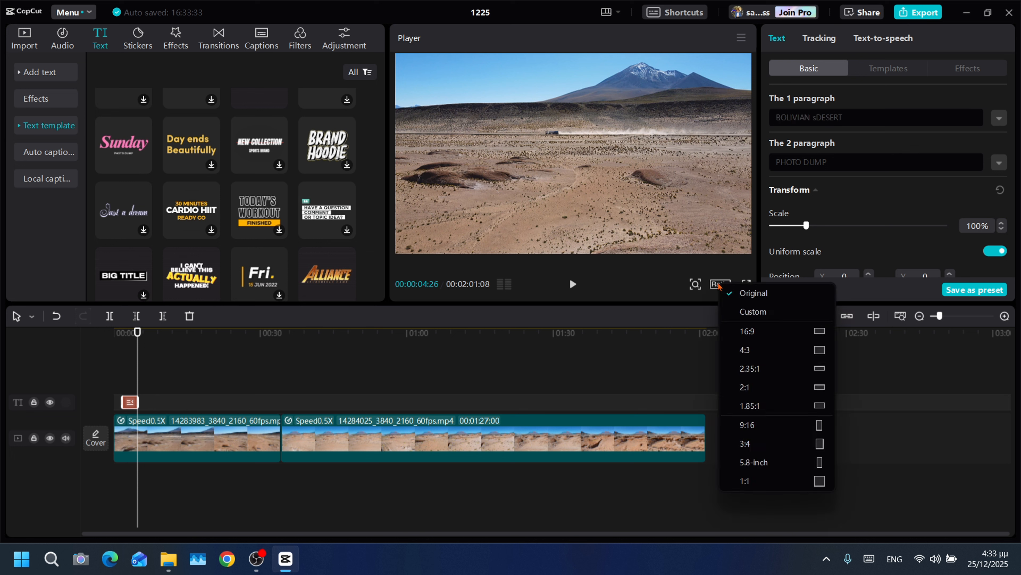
left_click(744, 312)
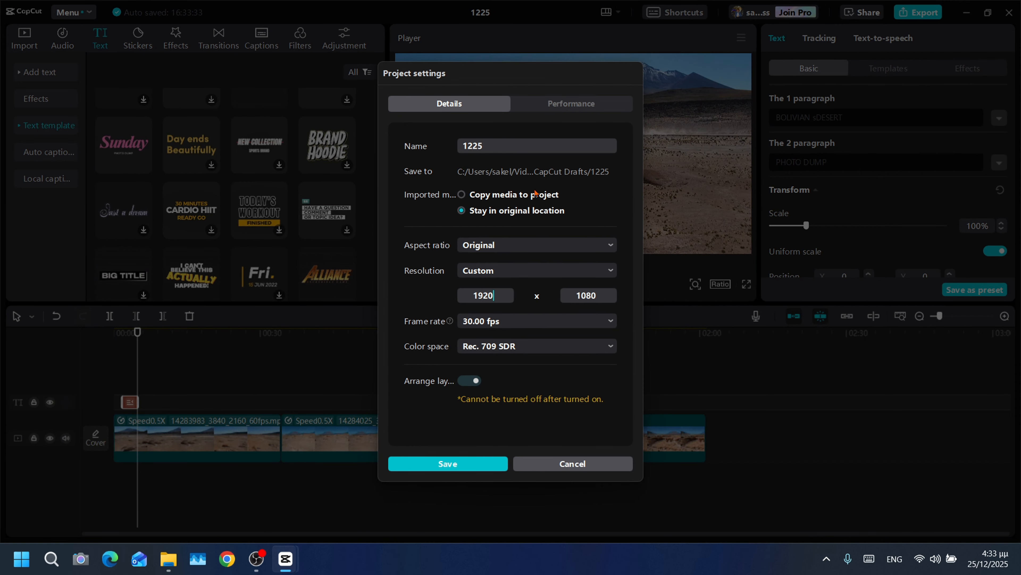
left_click_drag(508, 147, 431, 138)
type("Bolivian Desert")
- Set the custom resolution to 3840 x 2160 with a 30.00 fps frame rate and save the project settings
left_click(498, 300)
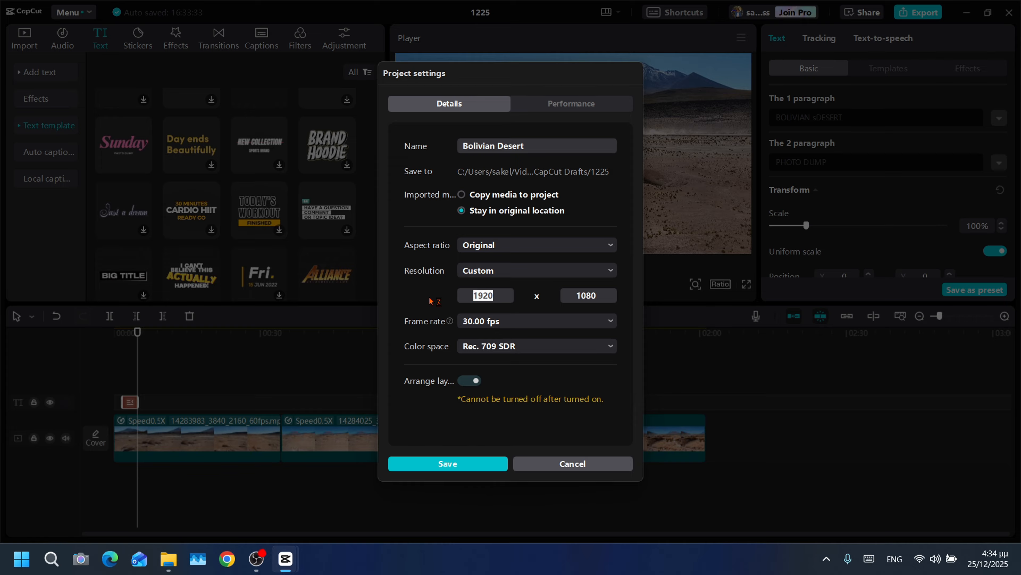
type("2")
key("BackSpace")
type("3840")
double_click(602, 296)
type("2160")
left_click(539, 326)
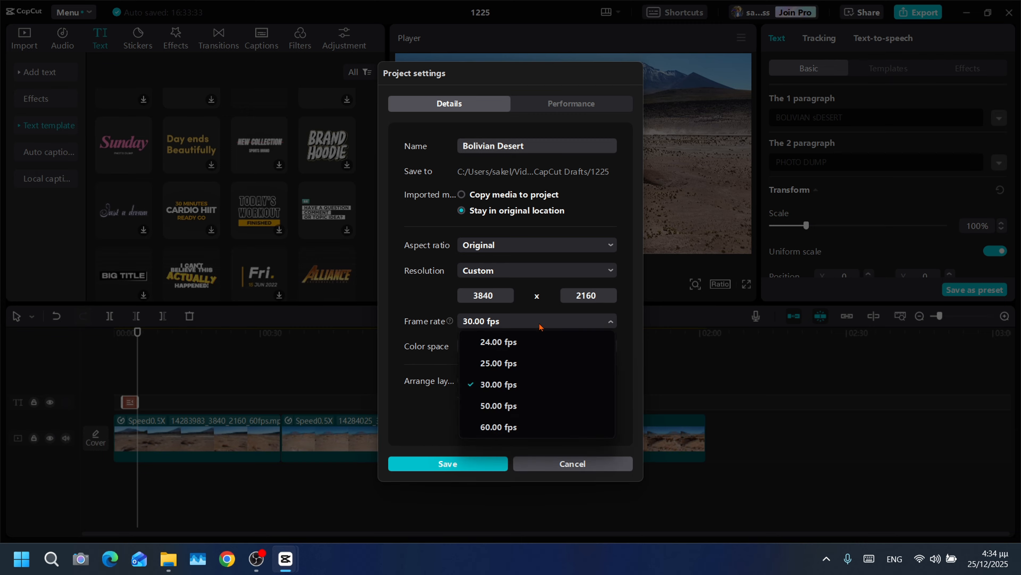
left_click(507, 384)
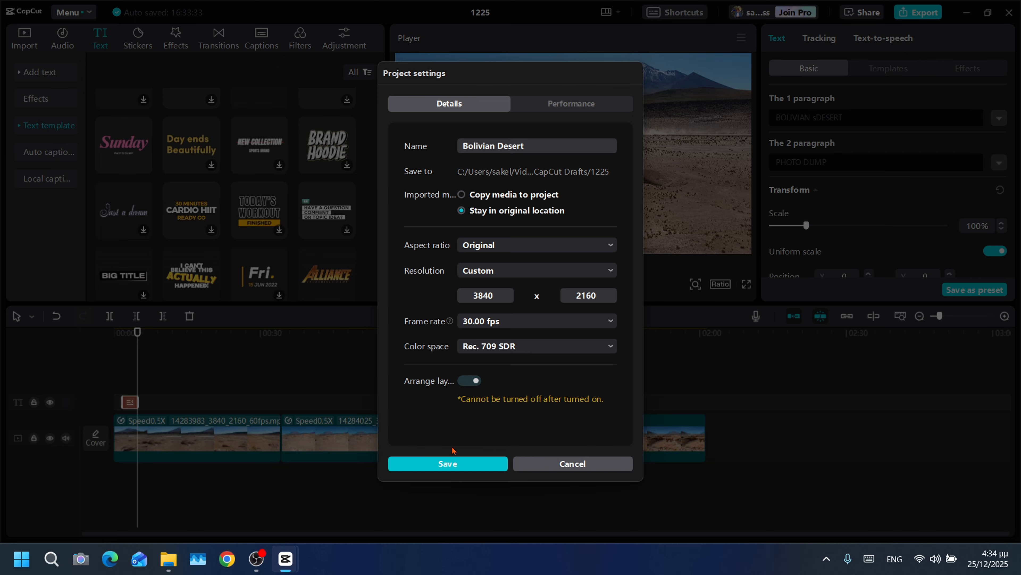
left_click(457, 464)
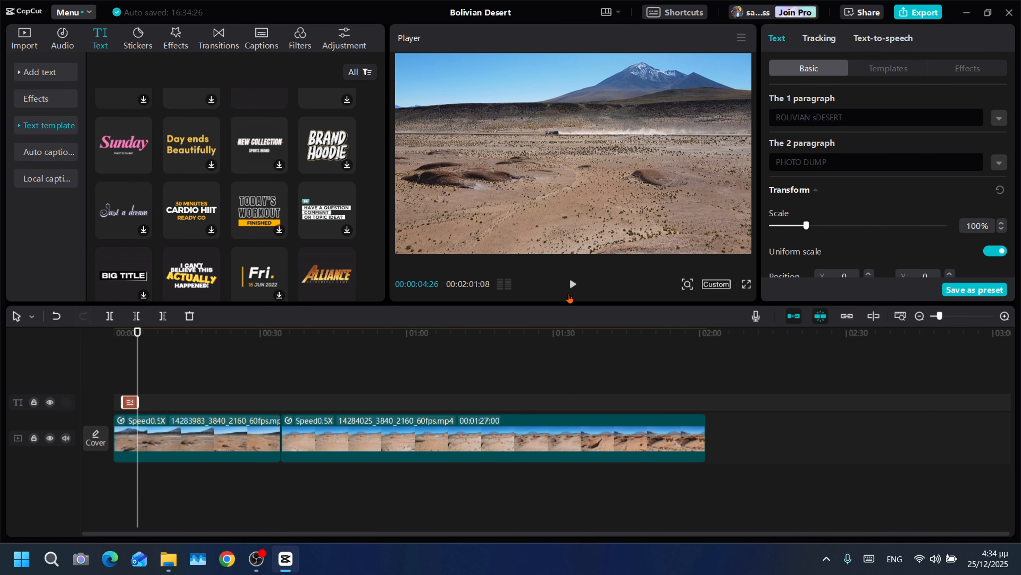
- Play a short stretch of the timeline and look into the built-in music library before returning to the imported media
left_click(574, 287)
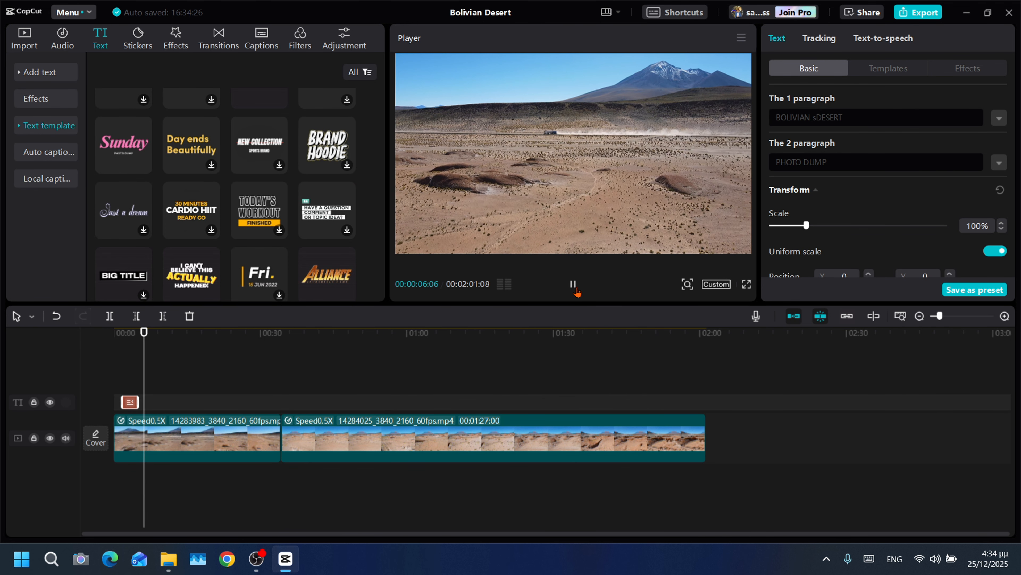
left_click(574, 285)
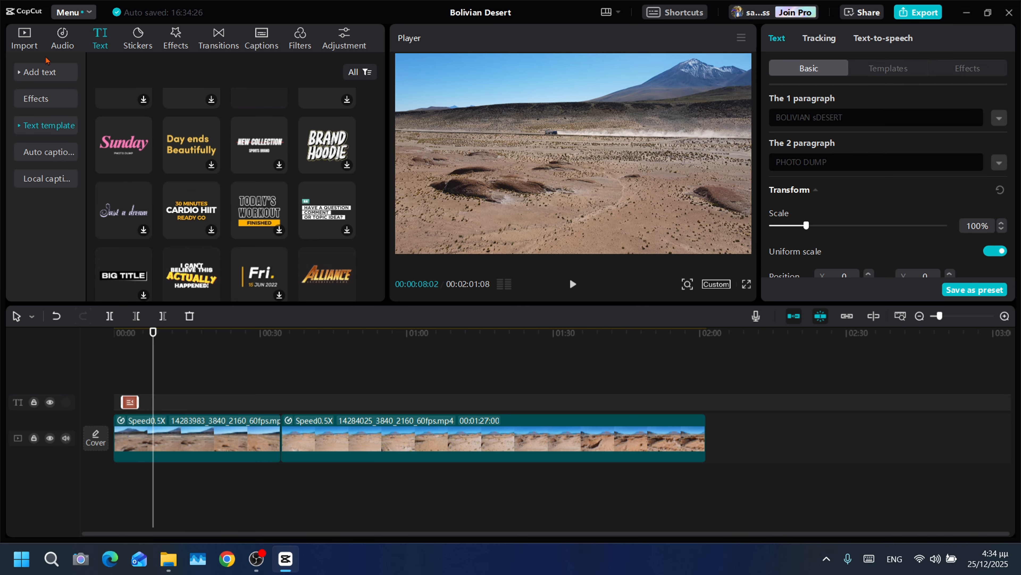
left_click(62, 44)
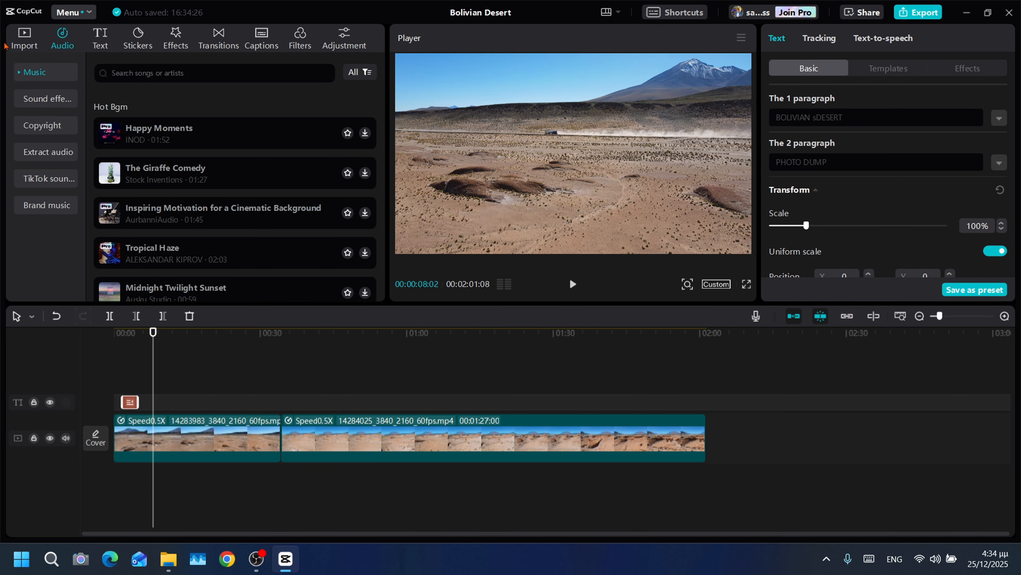
left_click(25, 40)
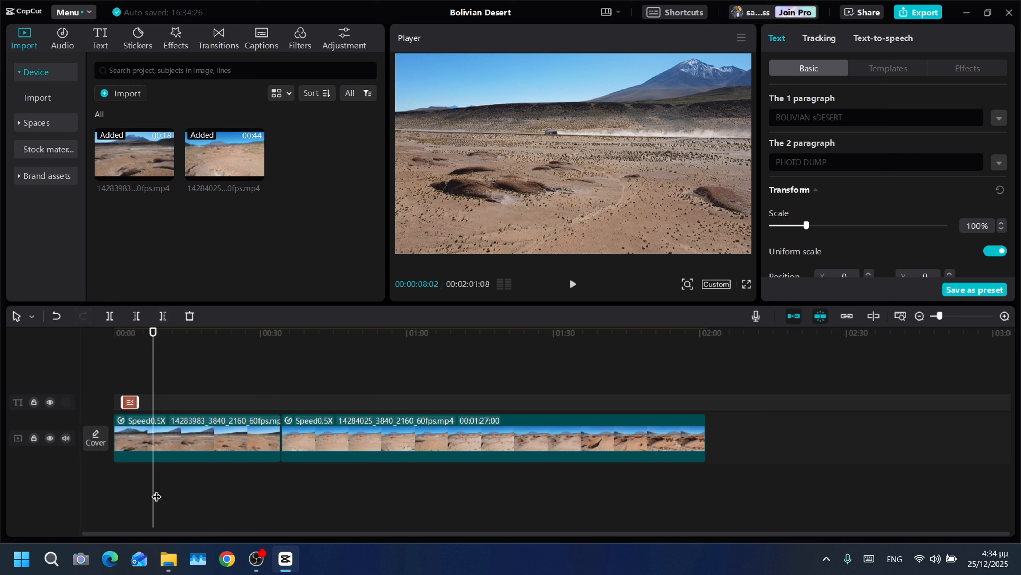
- Switch to the Music folder window in File Explorer and open the "zero 2025" folder
mouse_move(168, 558)
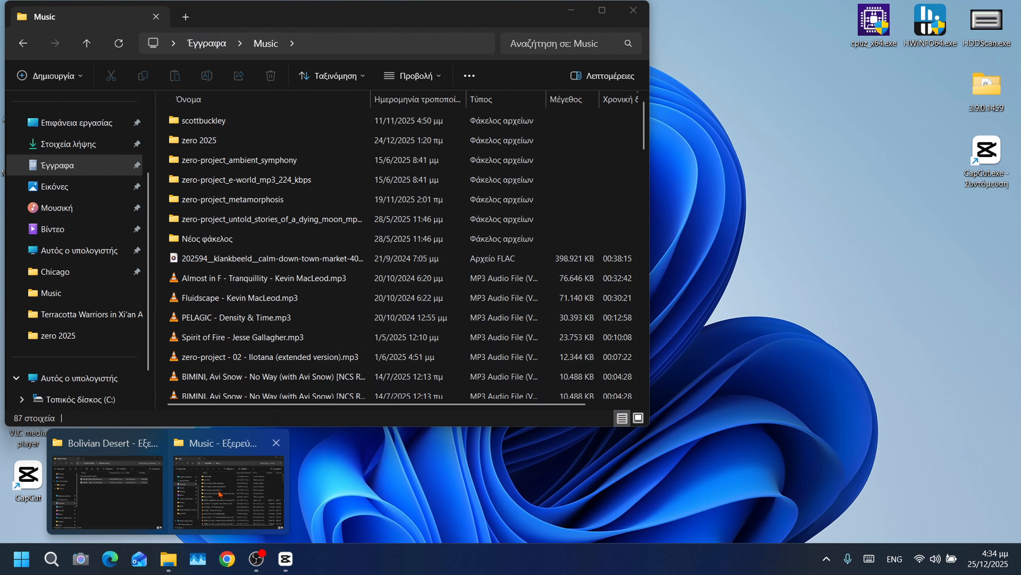
left_click(218, 494)
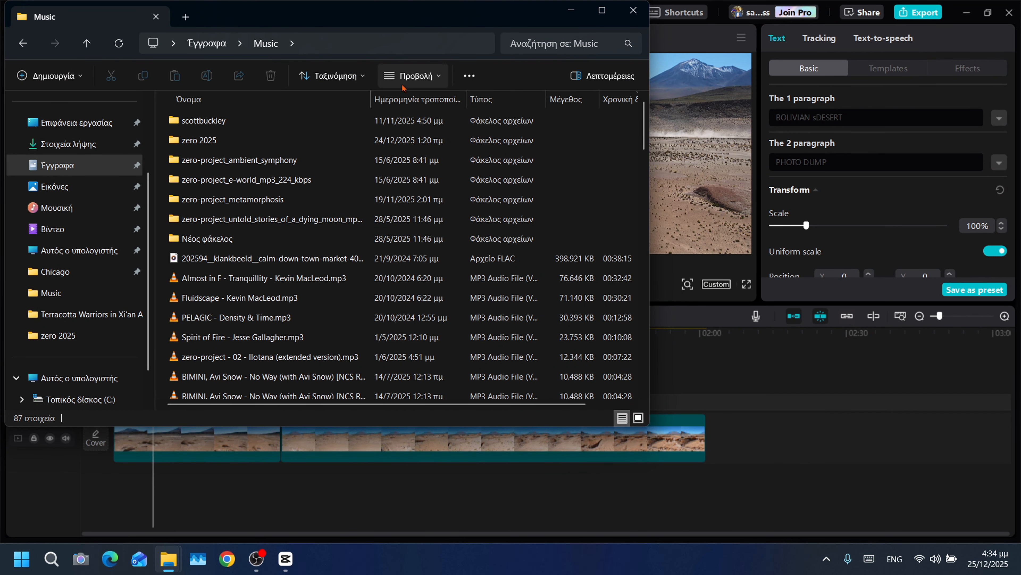
left_click_drag(339, 27, 602, 85)
double_click(450, 198)
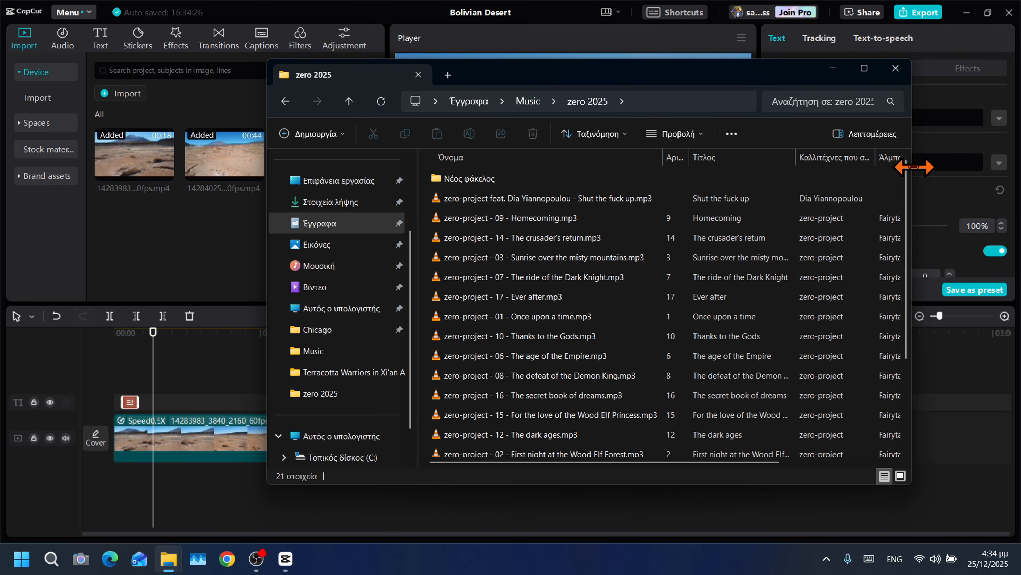
- Widen the folder window to fit the duration column and sort the tracks by duration, shortest first
left_click_drag(910, 160, 1002, 200)
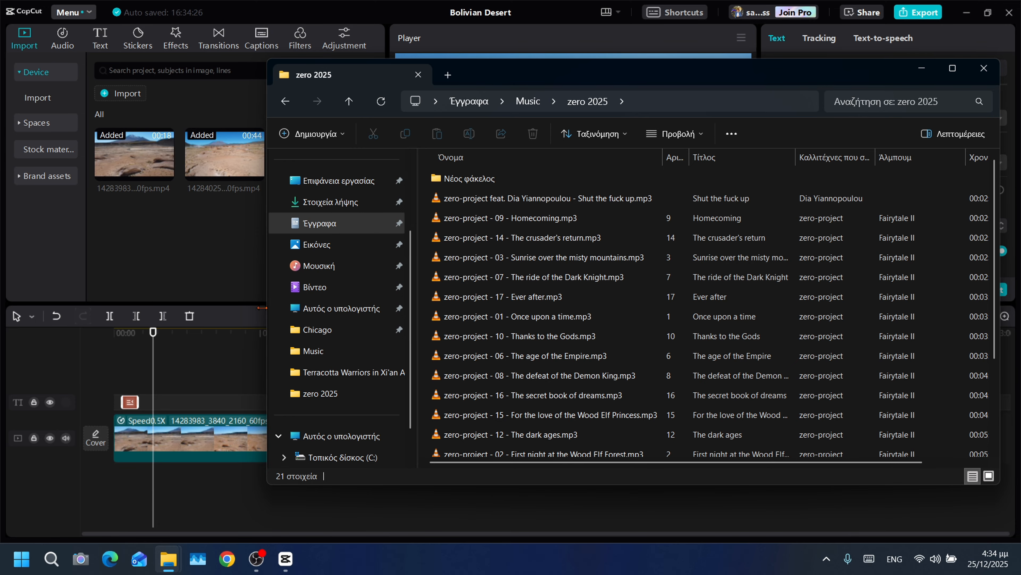
left_click_drag(267, 310, 208, 311)
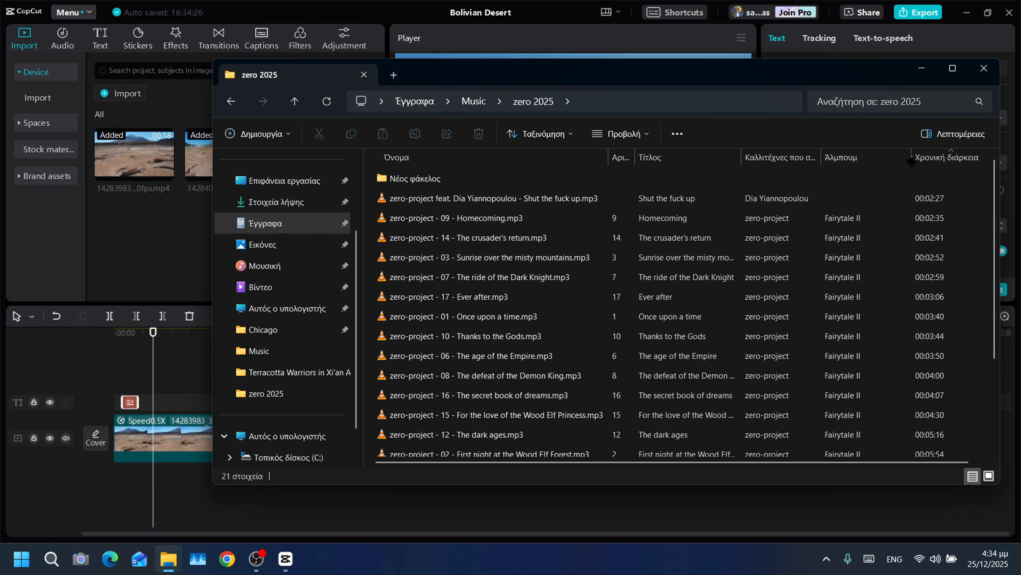
left_click(936, 161)
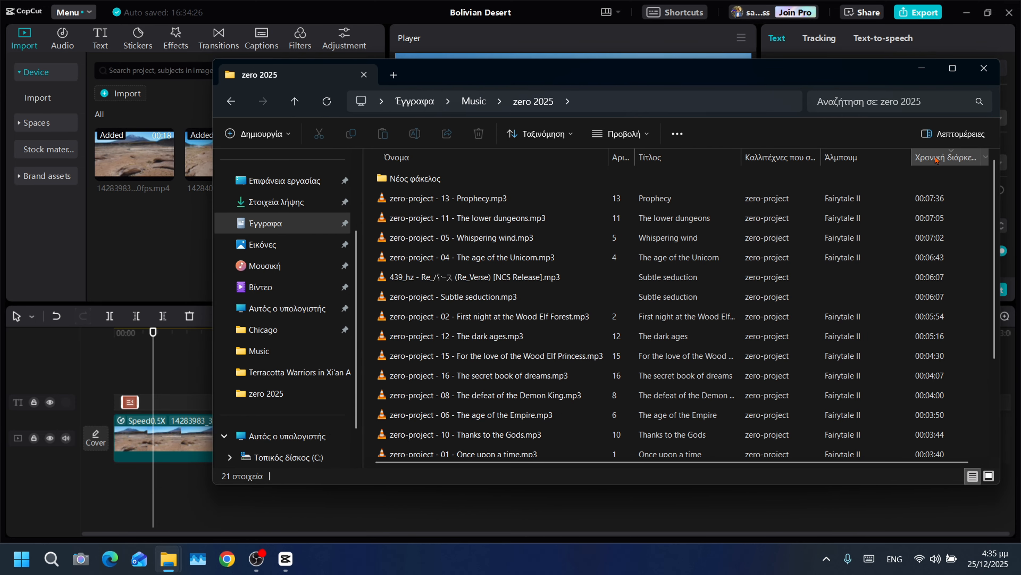
left_click(936, 160)
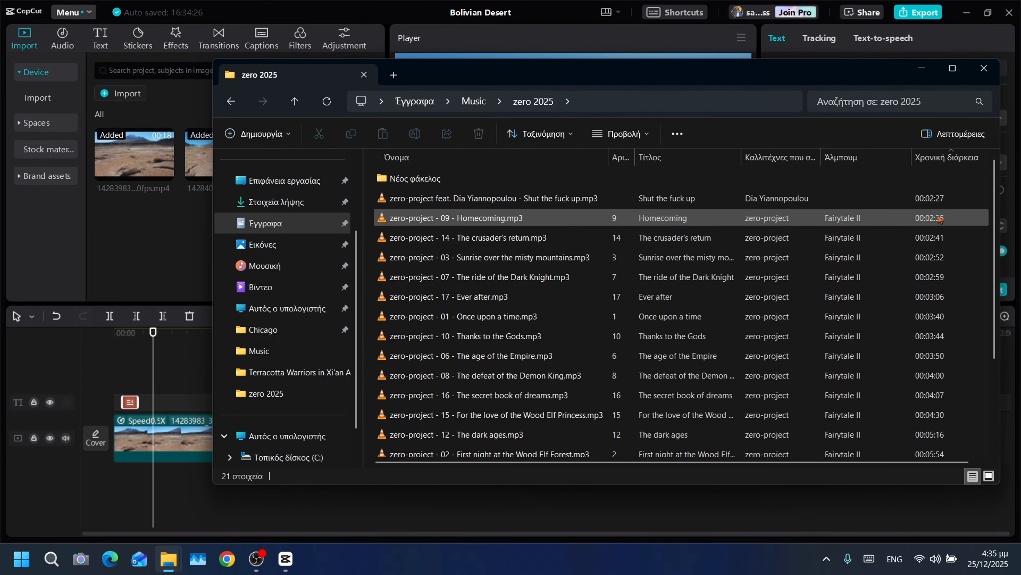
- Listen briefly to "zero-project - 09 - Homecoming.mp3" and "zero-project - 14 - The crusader's return.mp3" in VLC, closing the player after each
left_click(527, 223)
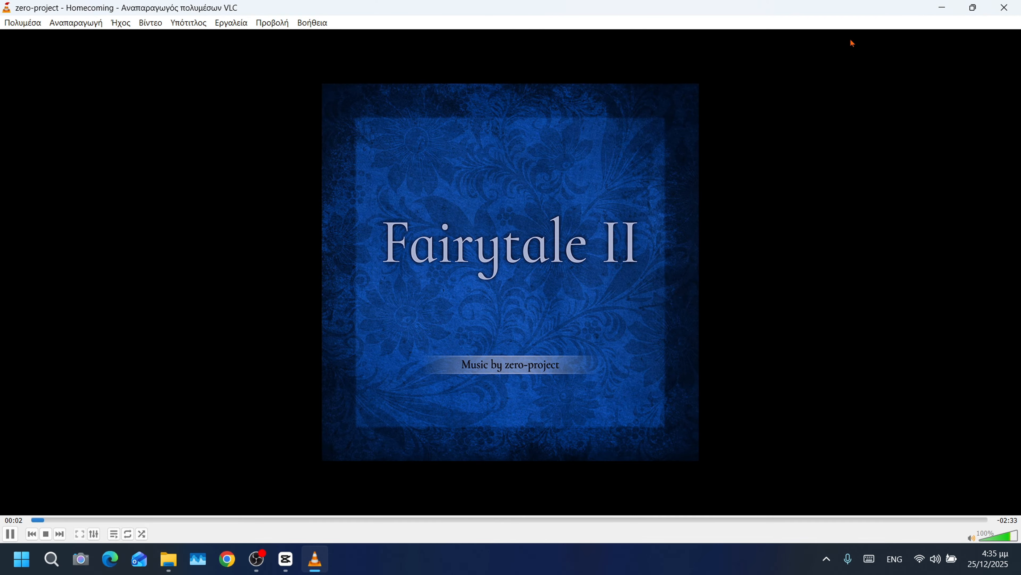
left_click(1004, 7)
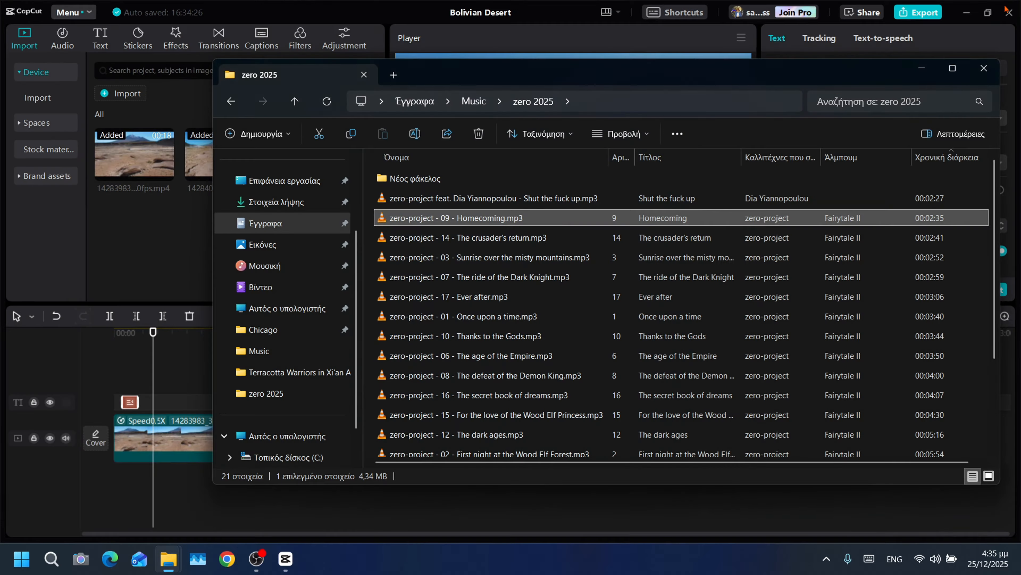
left_click(649, 238)
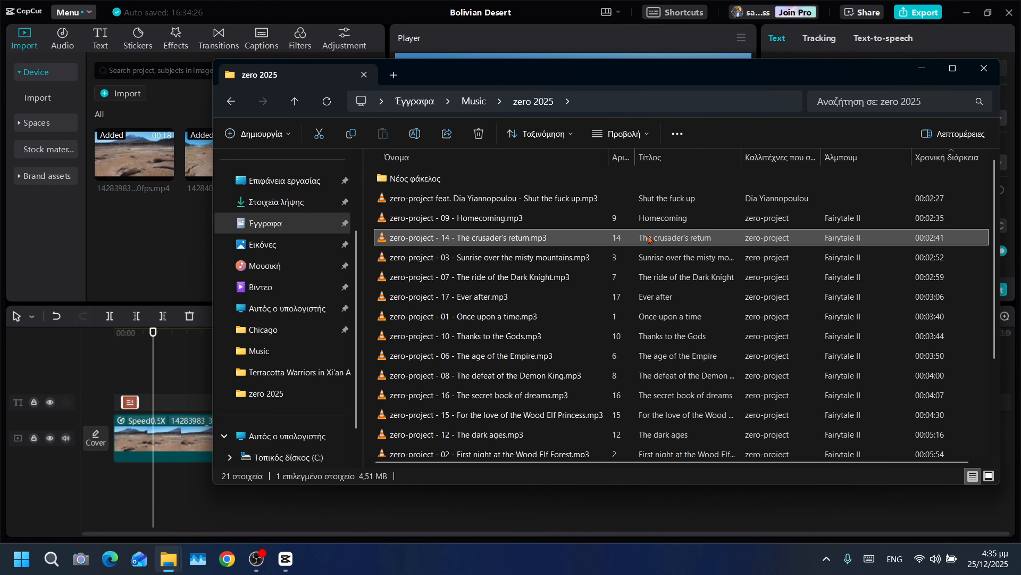
double_click(649, 238)
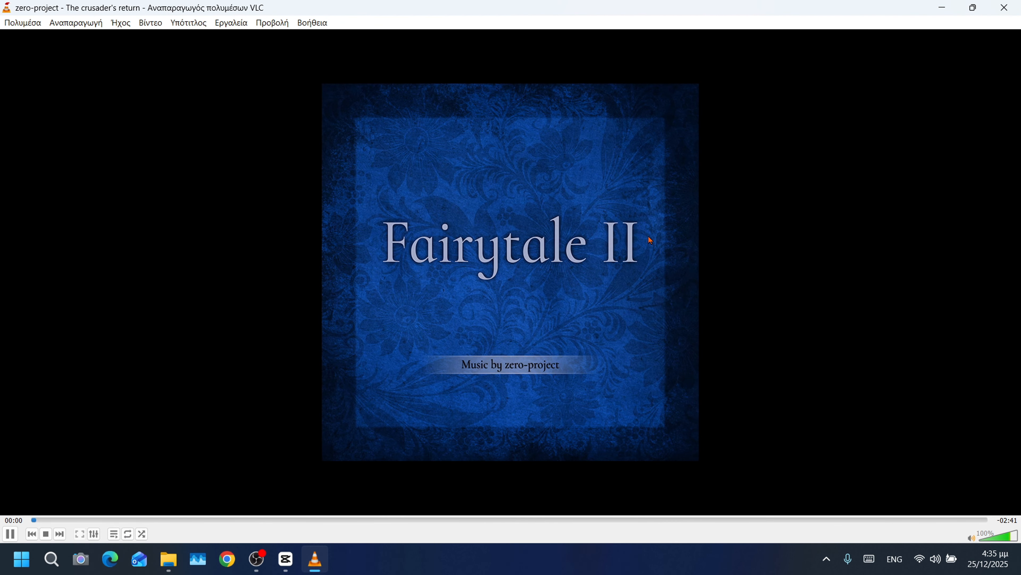
left_click(1005, 7)
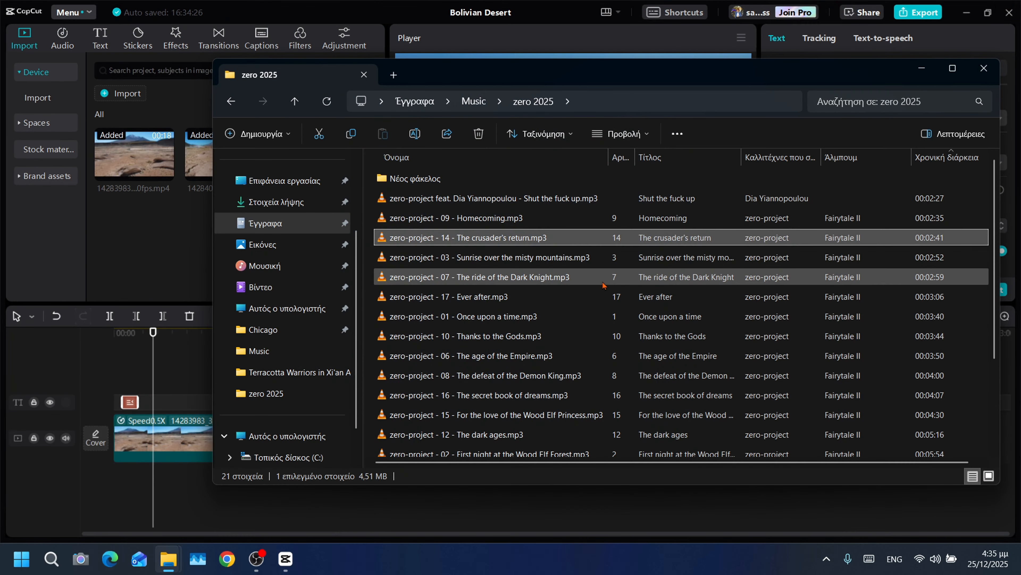
- Import "zero-project - 14 - The crusader's return.mp3" into the CapCut project and add it at the start of the timeline
left_click_drag(518, 241, 147, 283)
left_click(148, 343)
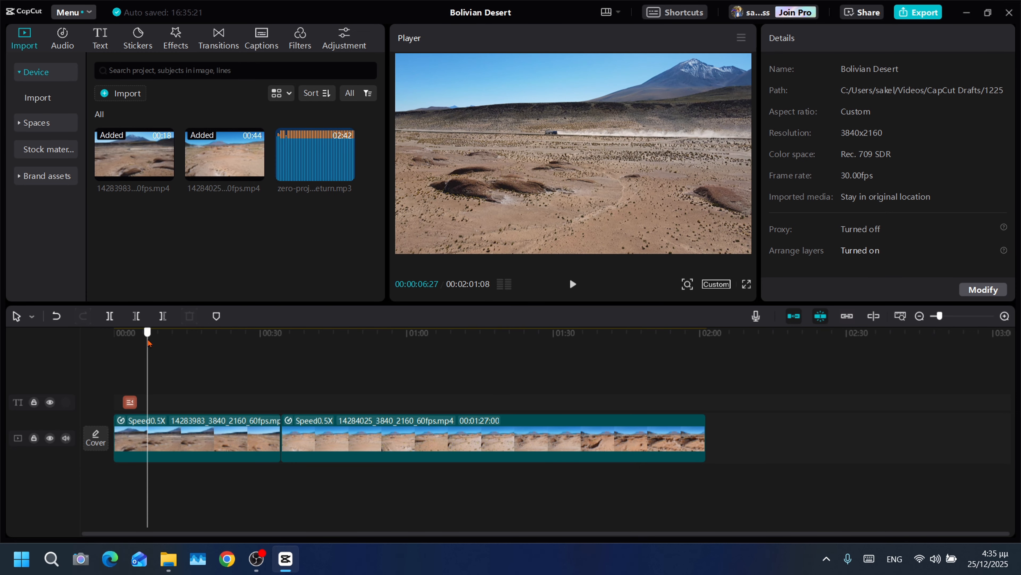
left_click_drag(148, 344, 67, 342)
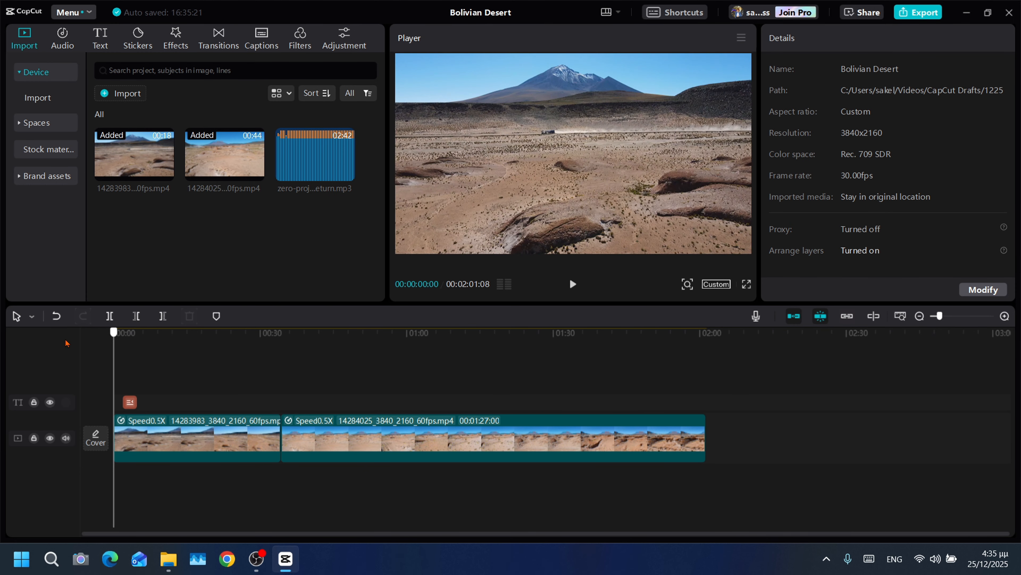
left_click(346, 173)
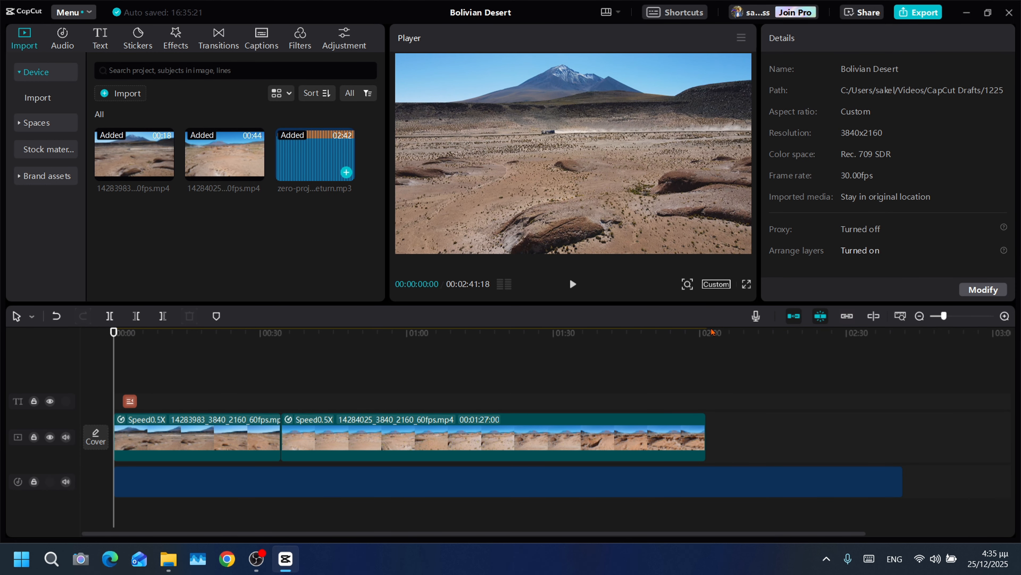
- Trim the music to the end of the second video clip and give it a 0.7 s fade in and 7.3 s fade out
left_click(704, 341)
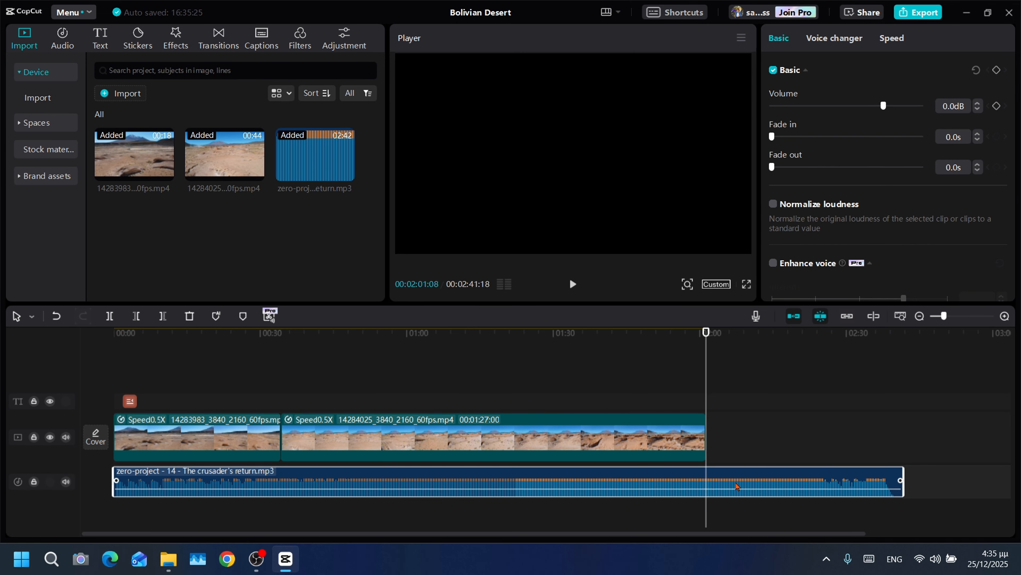
left_click(163, 316)
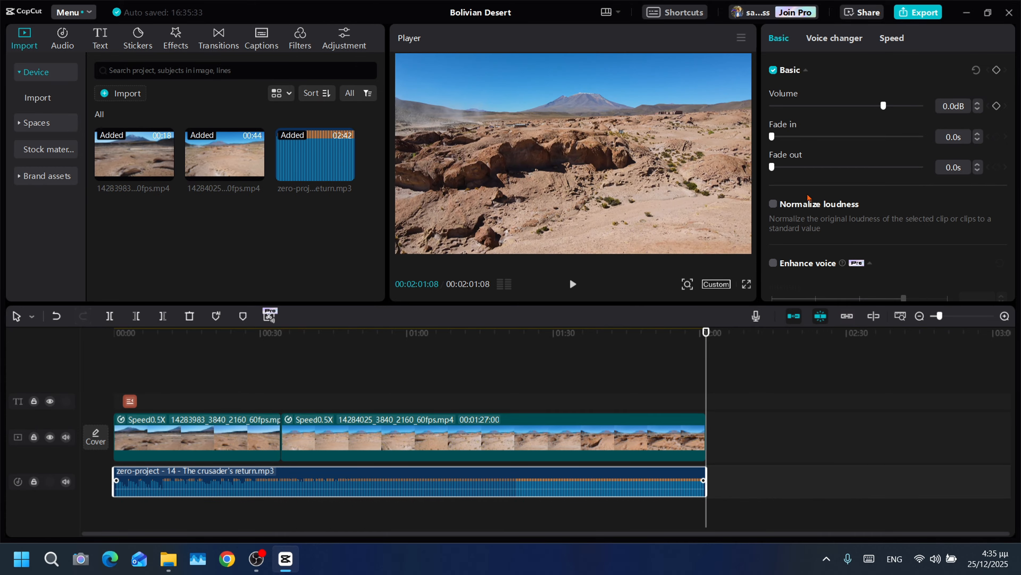
left_click_drag(844, 165, 881, 168)
left_click(783, 136)
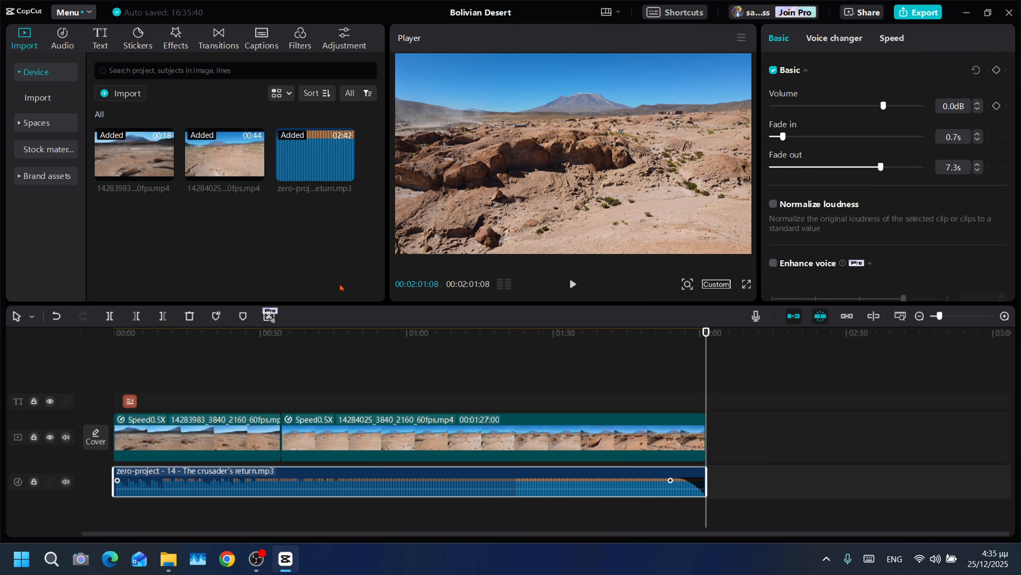
- Play the opening seconds of the timeline from the beginning to check the title with the music
left_click_drag(249, 333, 6, 339)
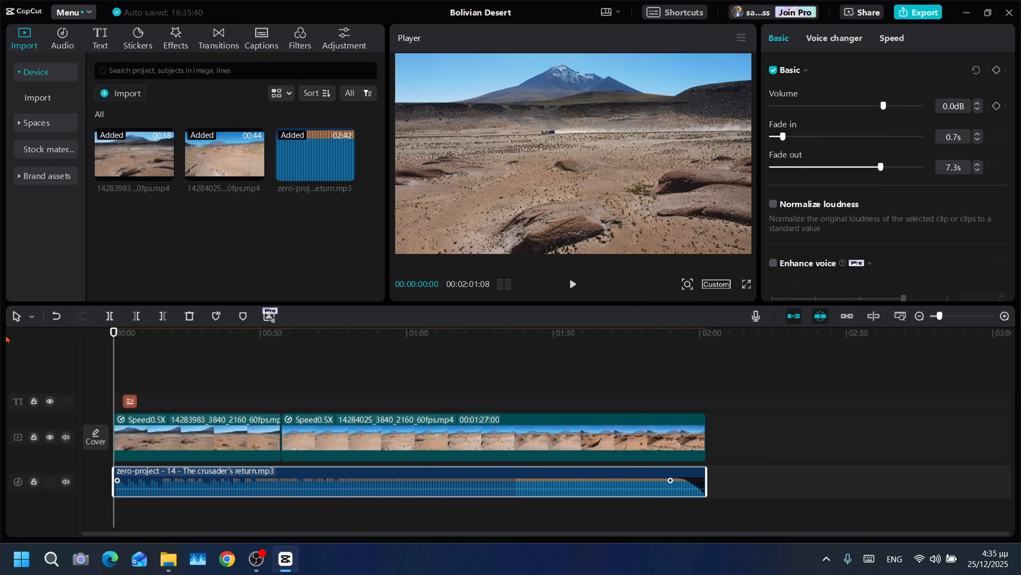
left_click(573, 285)
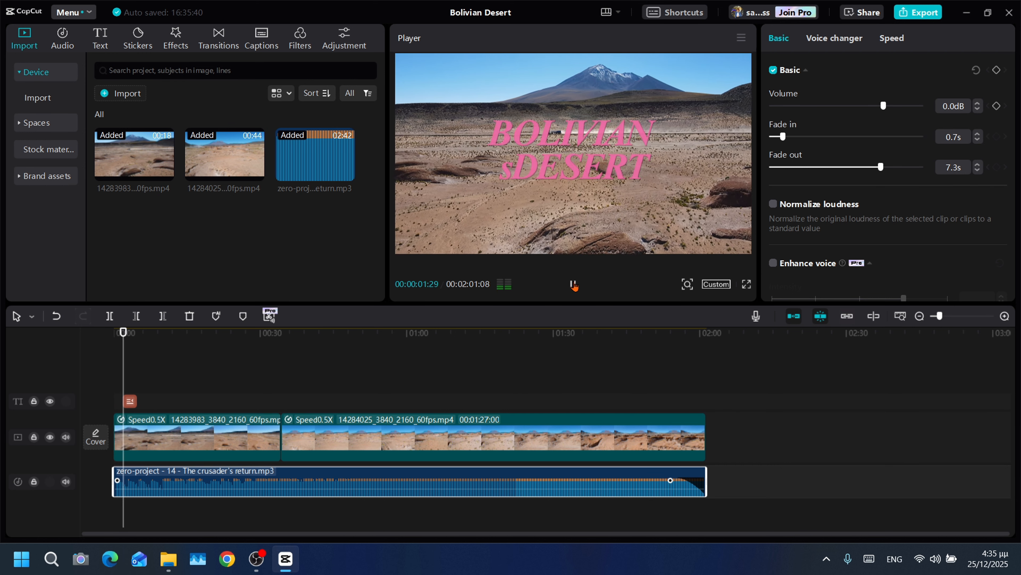
left_click(573, 284)
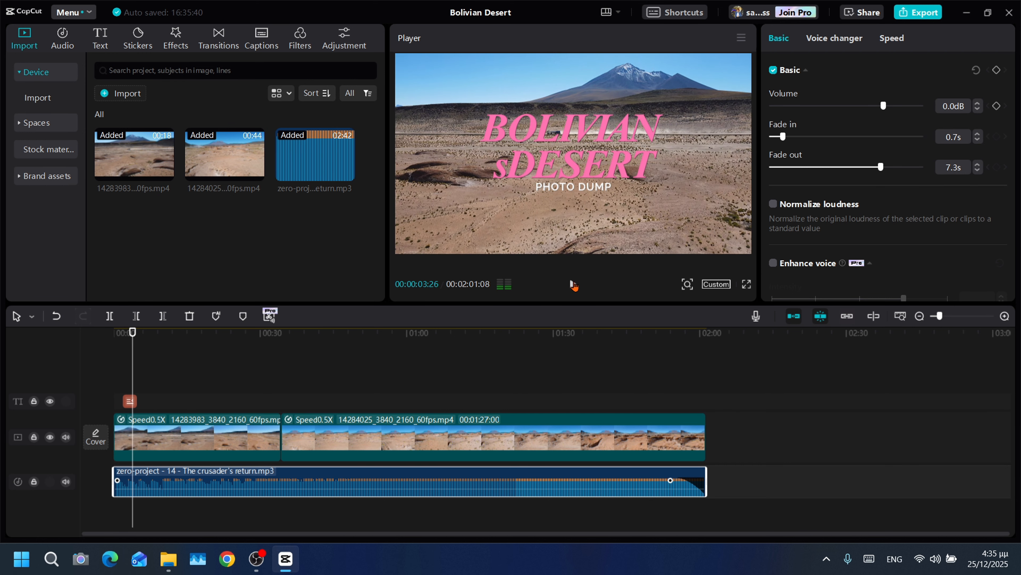
- Clear the title's second paragraph and correct its first paragraph to "BOLIVIAN DESERT"
left_click(129, 402)
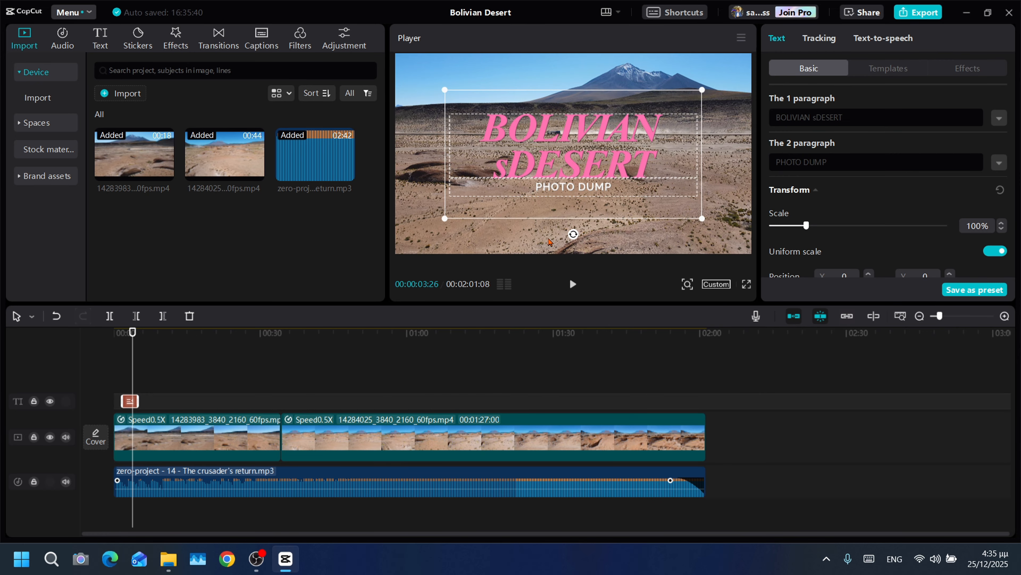
left_click(814, 163)
key("ctrl+a")
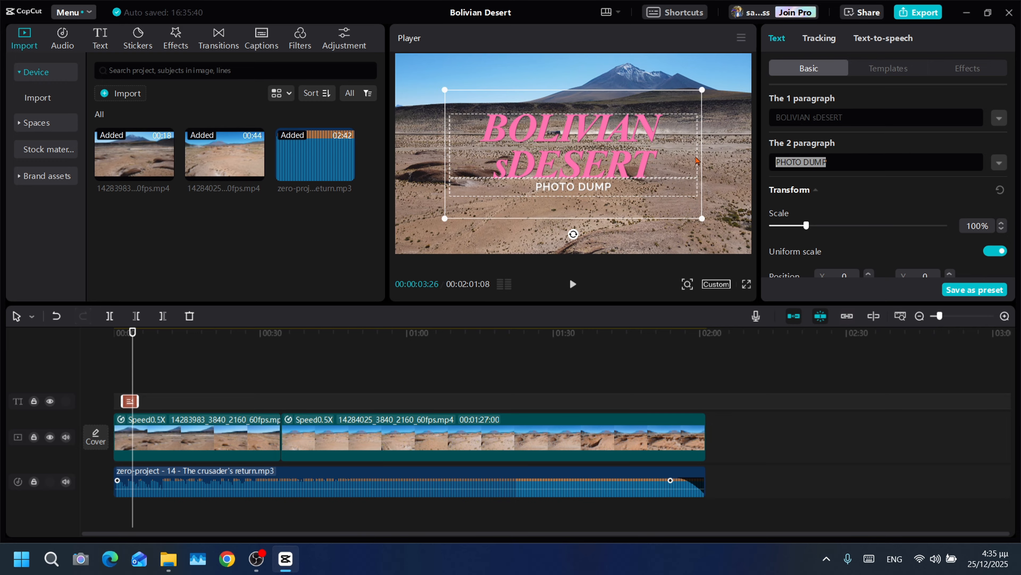
key("BackSpace")
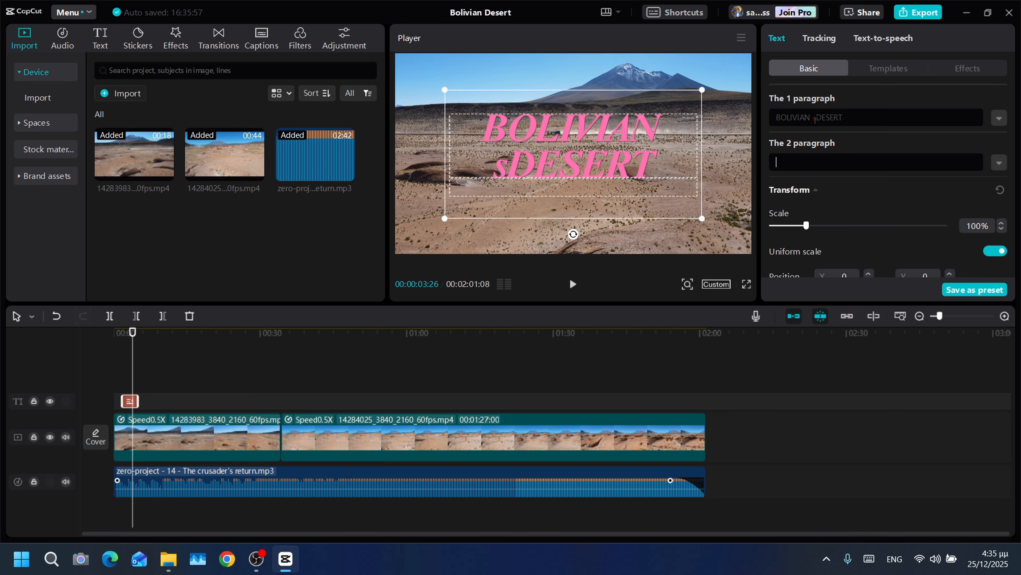
left_click(817, 118)
key("BackSpace")
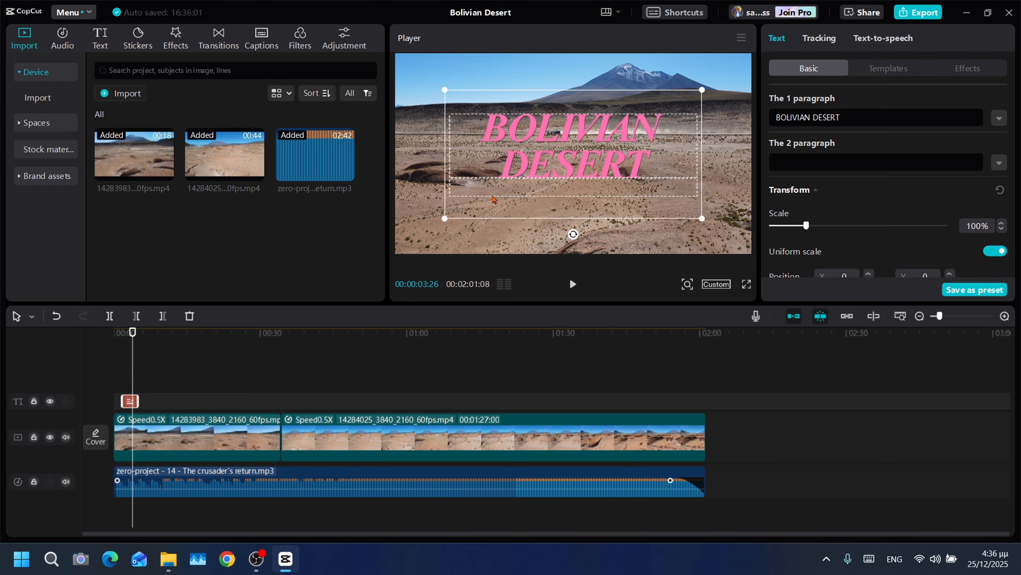
- Enlarge the title to 135% scale and change its first paragraph's color to pure red, FF0000
left_click(447, 219)
left_click_drag(447, 220, 400, 240)
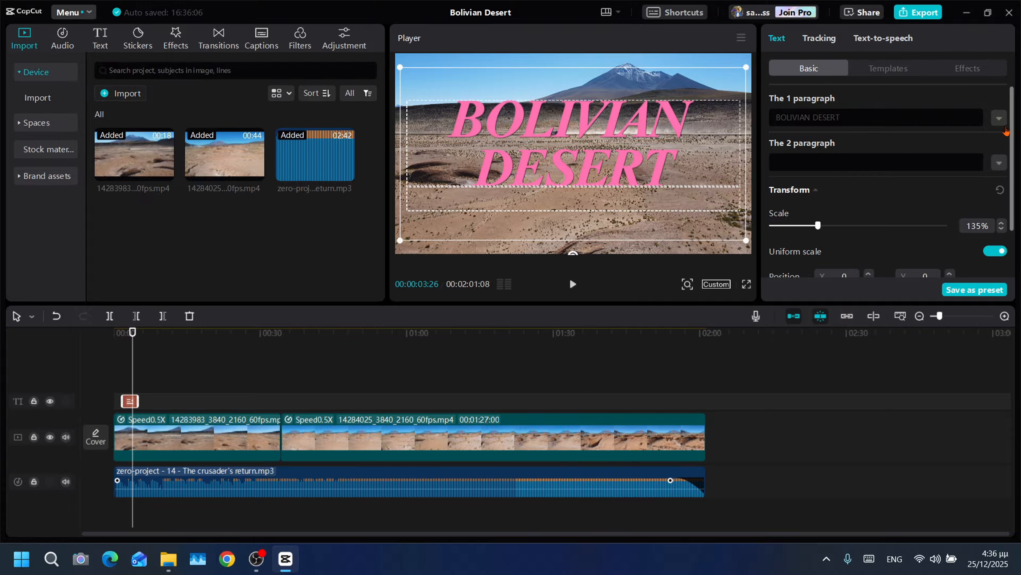
left_click(1002, 120)
left_click(865, 212)
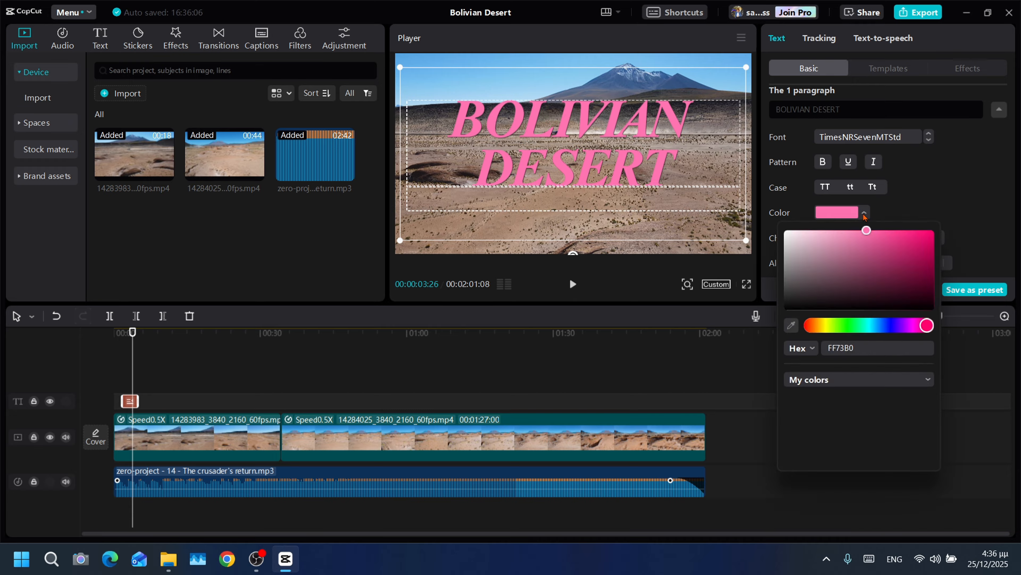
left_click(808, 327)
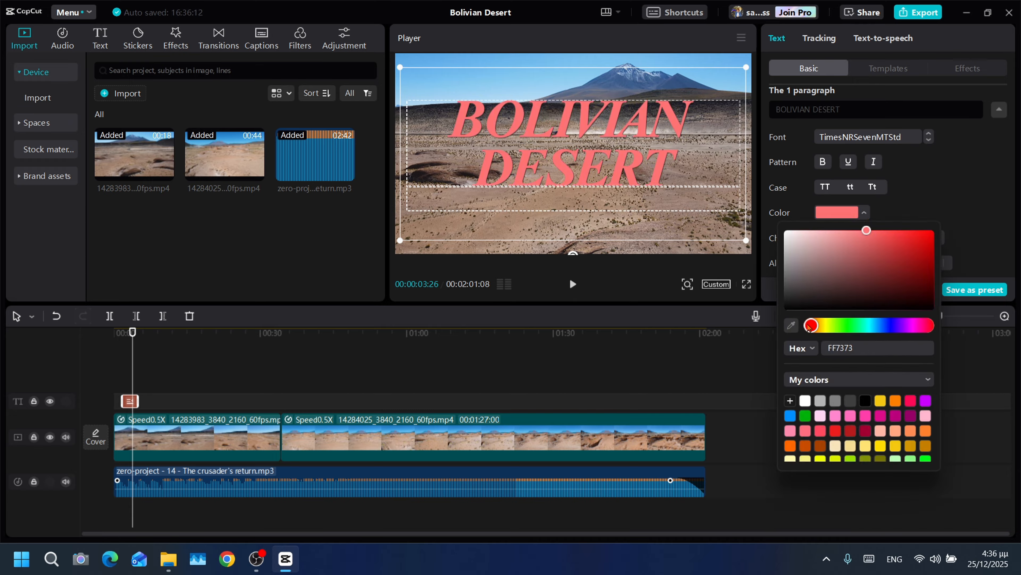
left_click_drag(867, 235, 942, 229)
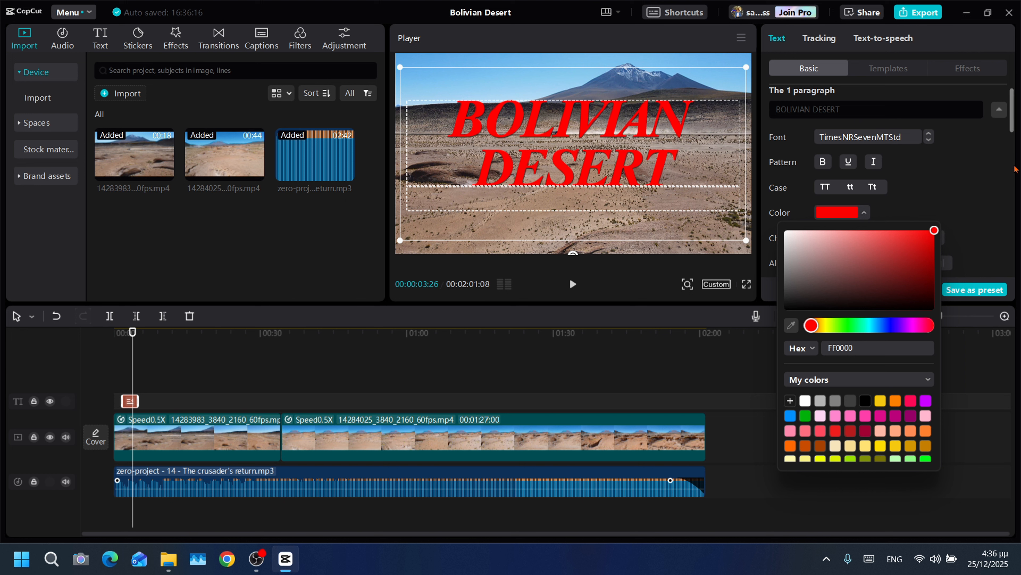
left_click(1013, 117)
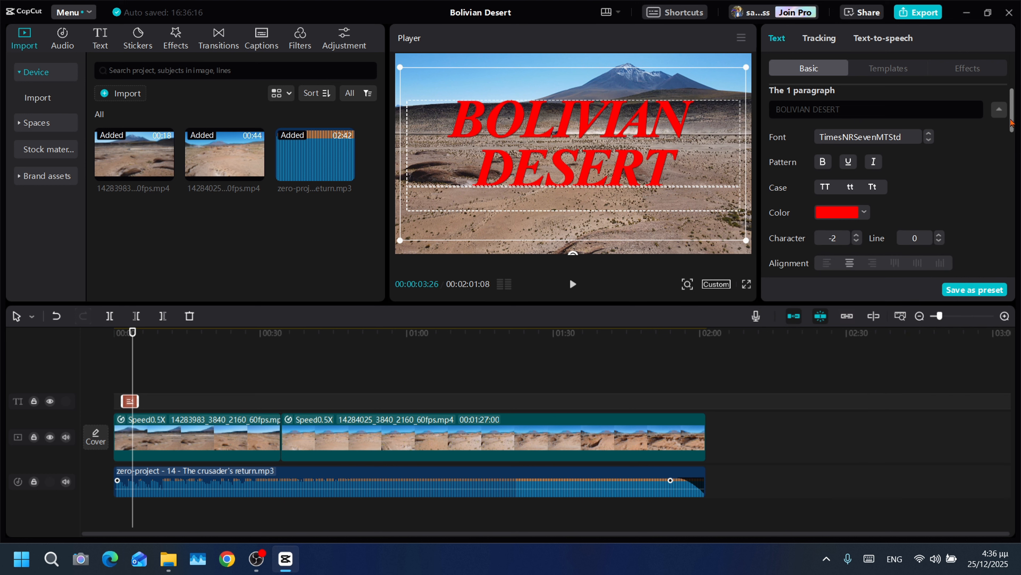
- Set the first paragraph's shadow to 100% opacity, 37% bluriness and a distance of 12
left_click_drag(1012, 124, 1017, 182)
scroll(939, 235, "down", 5)
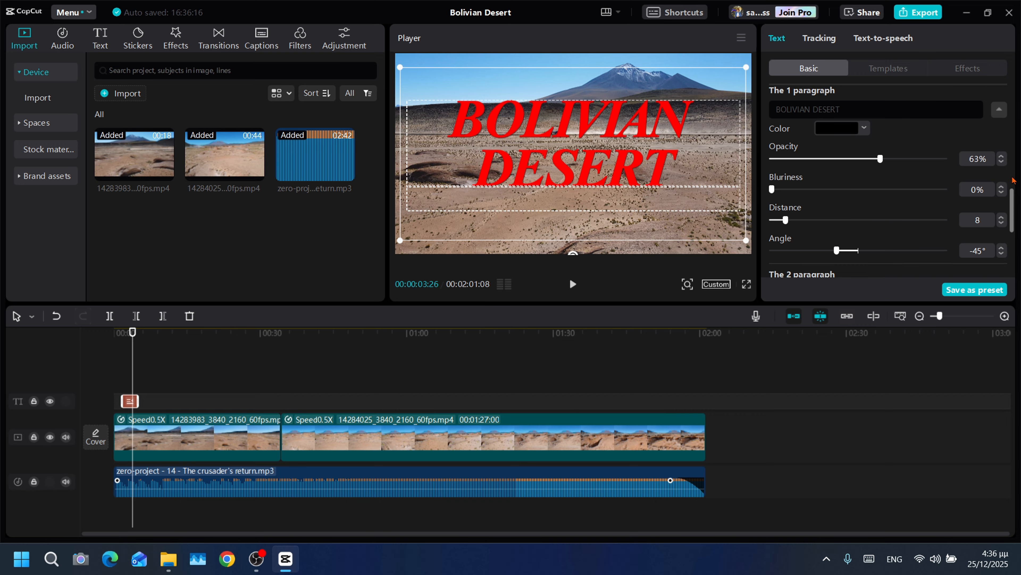
left_click_drag(1013, 207, 1013, 196)
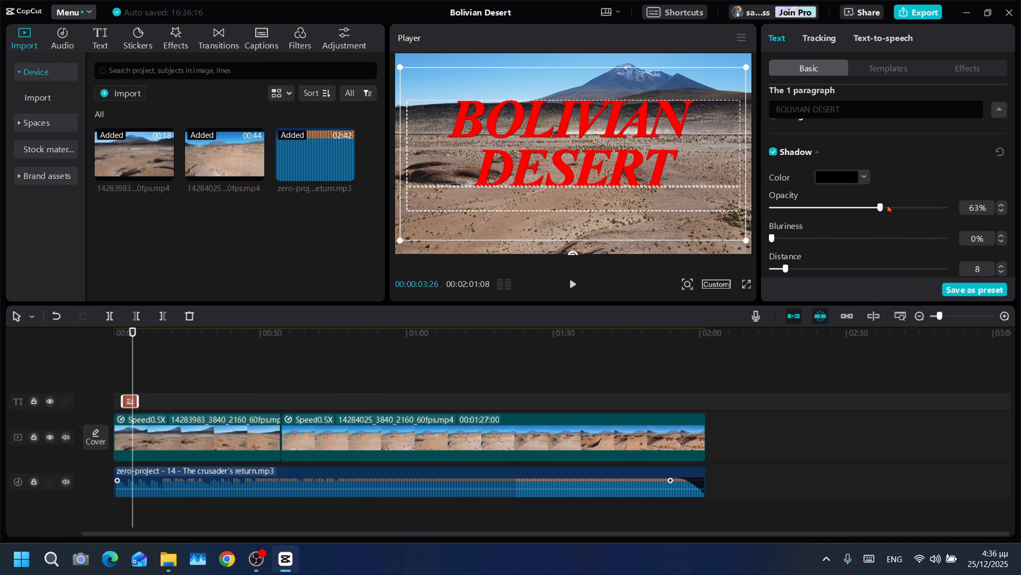
left_click_drag(888, 208, 1001, 208)
left_click_drag(772, 237, 837, 240)
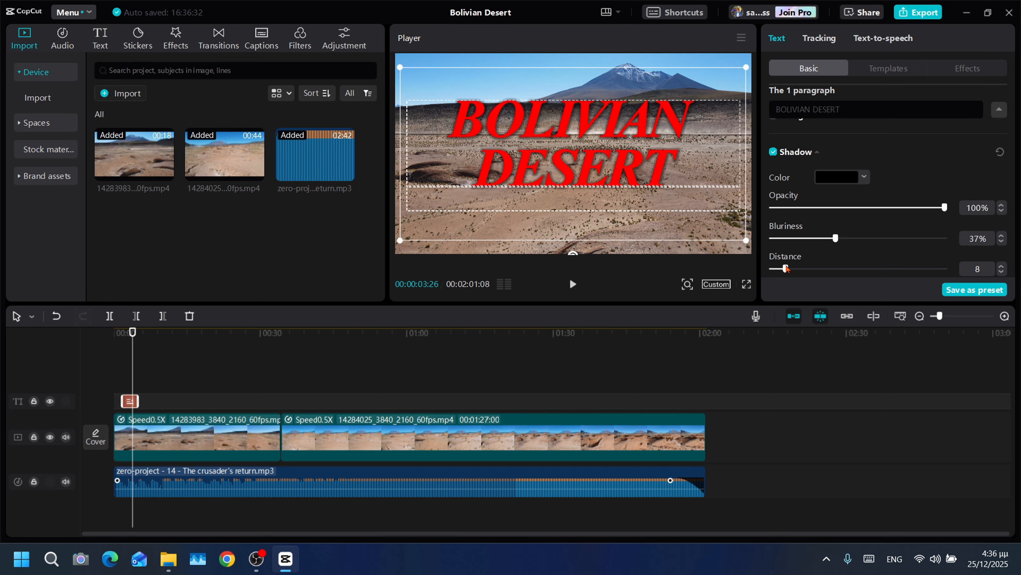
left_click_drag(785, 269, 792, 271)
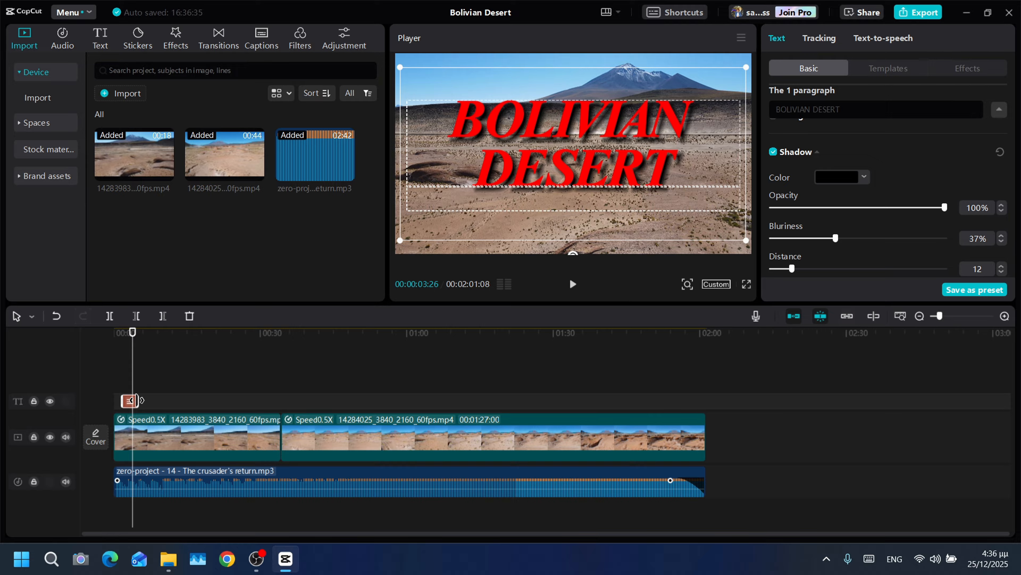
- Extend the title's end to about 7 seconds on the timeline and turn it into a compound clip
left_click_drag(139, 401, 148, 398)
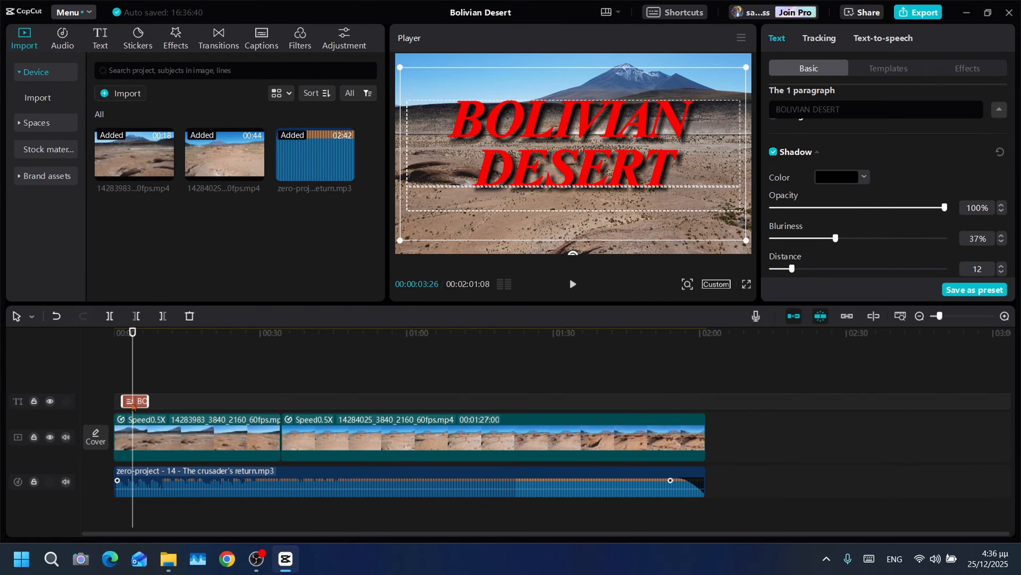
right_click(134, 403)
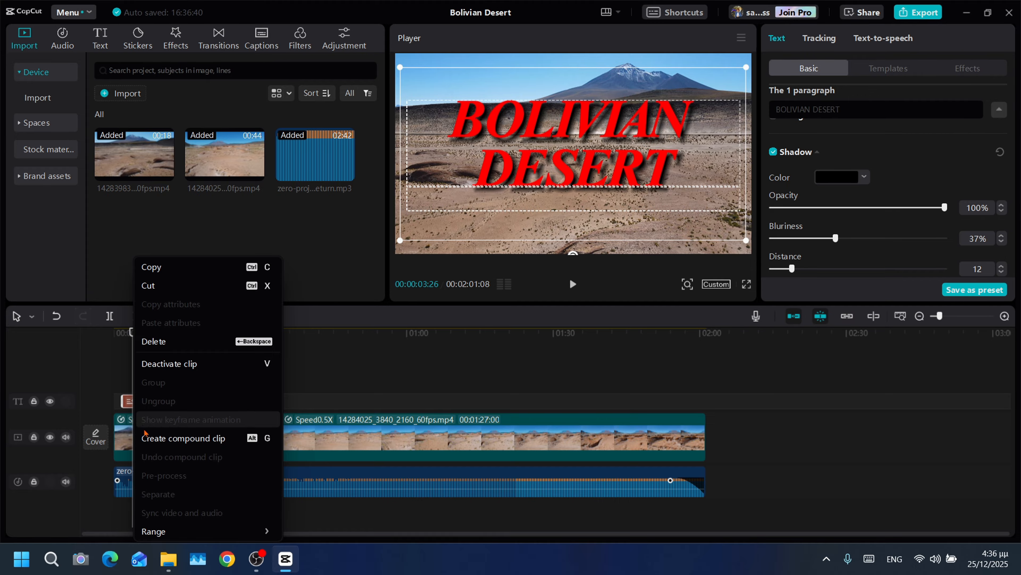
left_click(149, 439)
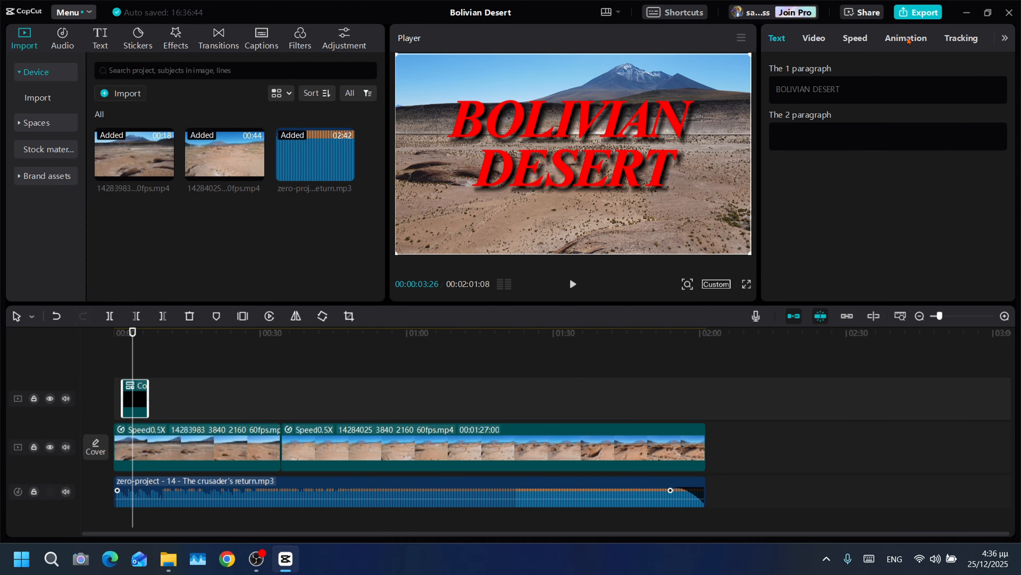
- Apply a 1.4 s Fade Out animation and a 0.5 s Fade In animation to the title compound clip
left_click(907, 38)
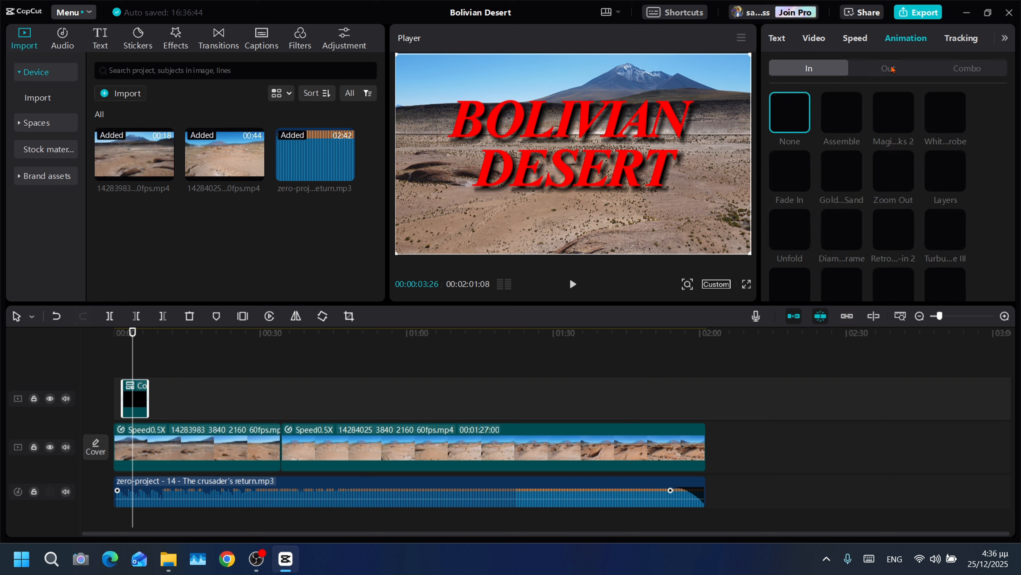
left_click(888, 71)
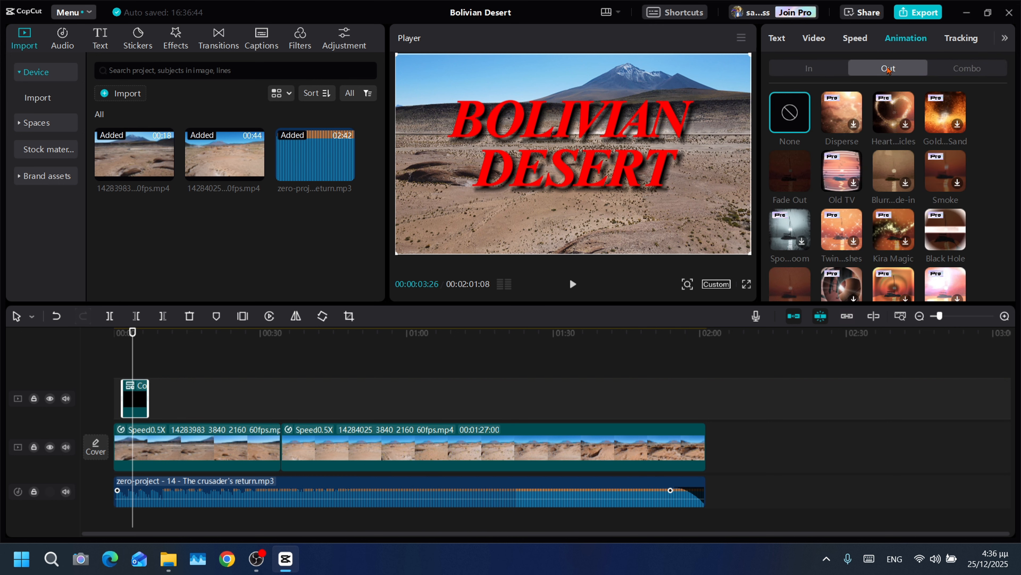
left_click(783, 180)
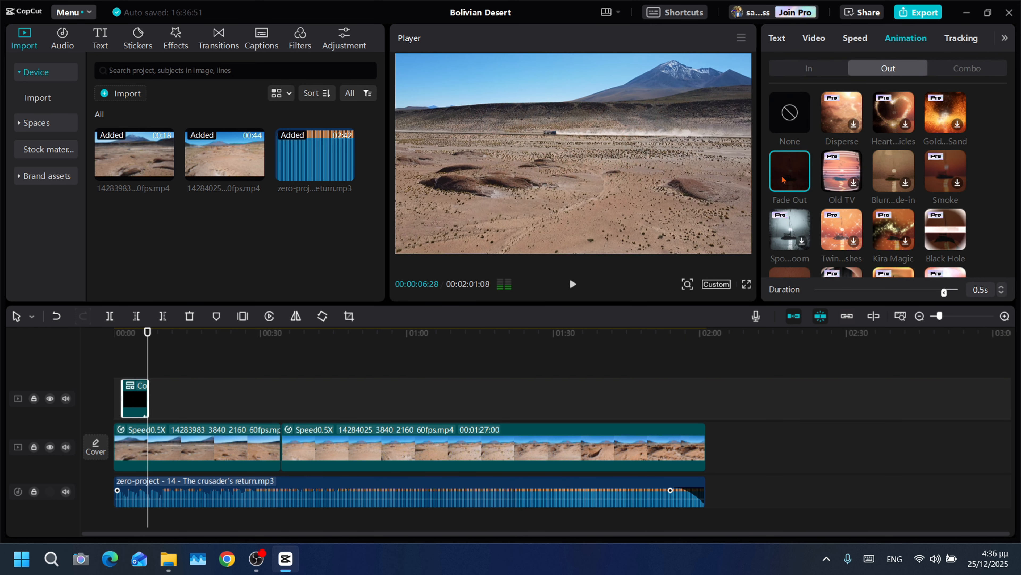
left_click(920, 292)
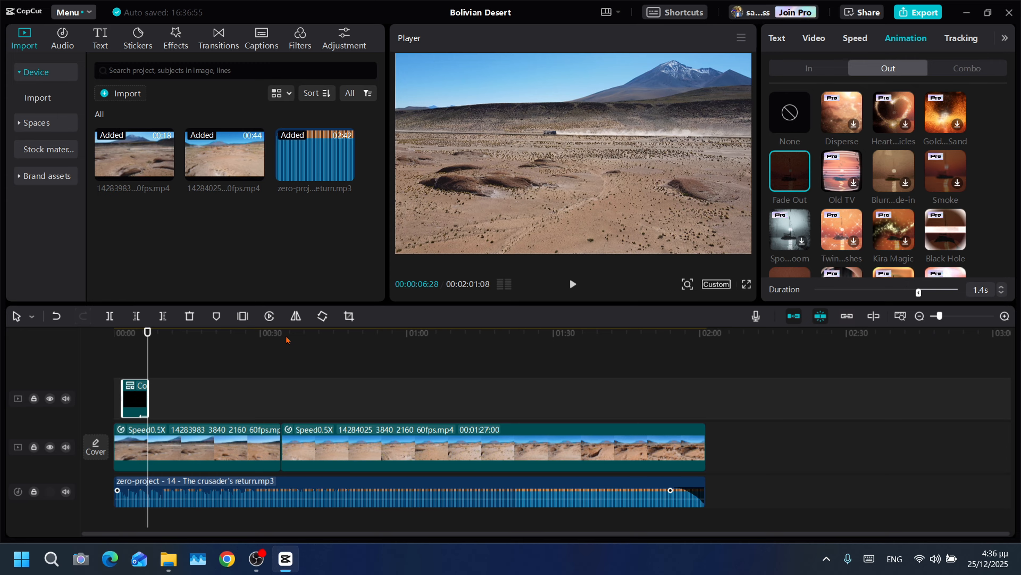
left_click(813, 68)
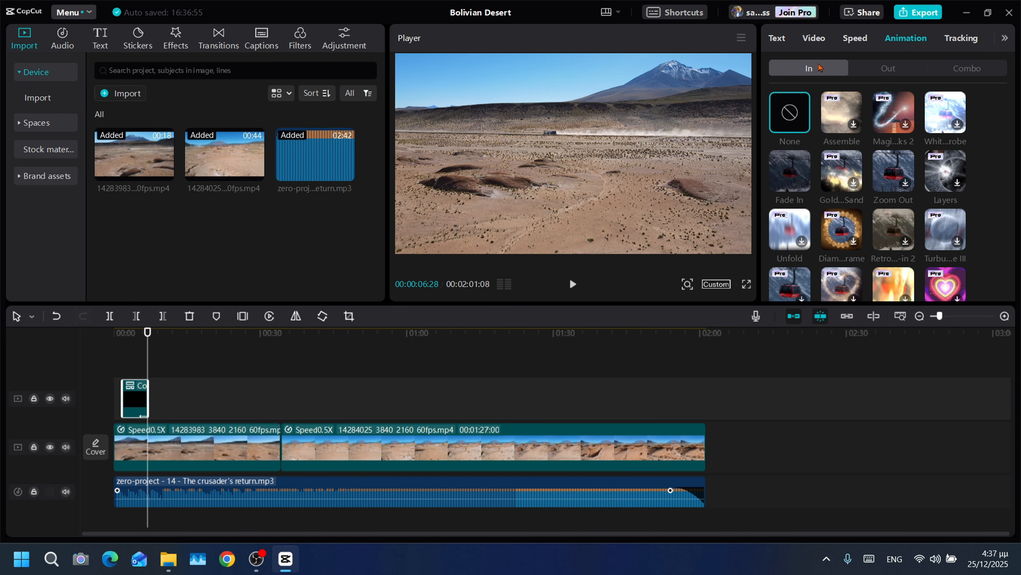
left_click(777, 170)
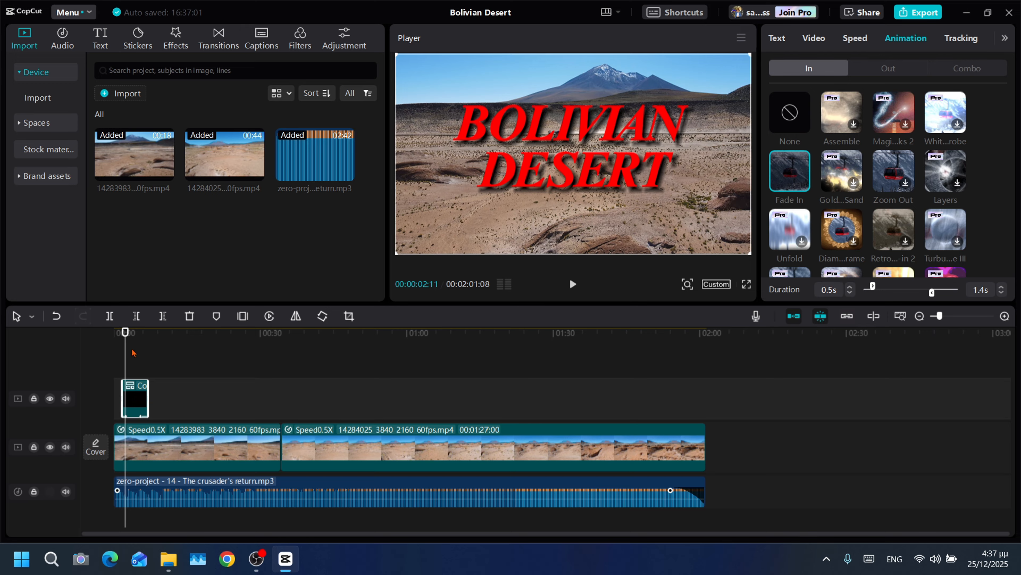
- Play the video from the beginning past the title to check its fade-in and fade-out animations
left_click_drag(125, 354, 71, 354)
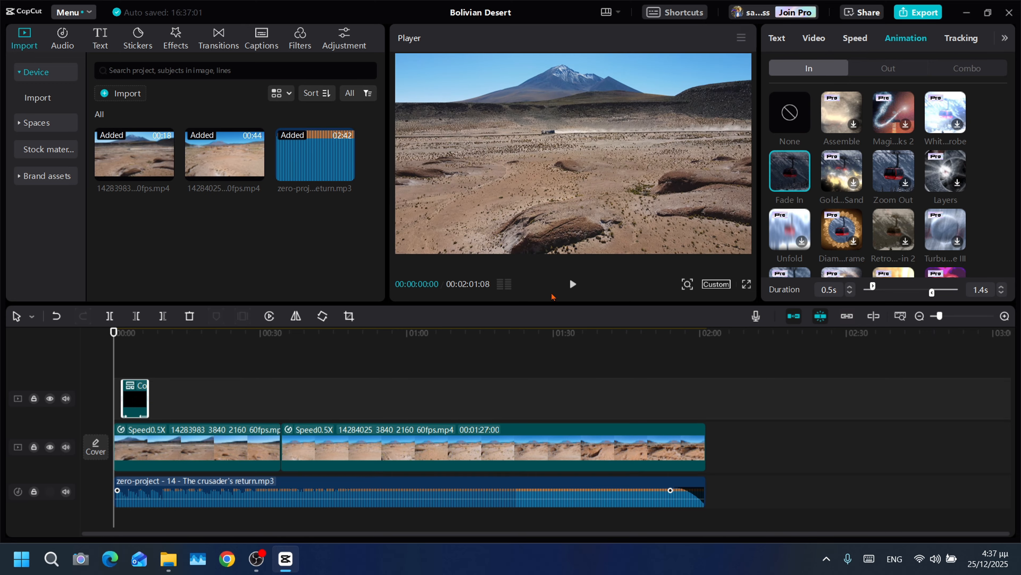
left_click(569, 287)
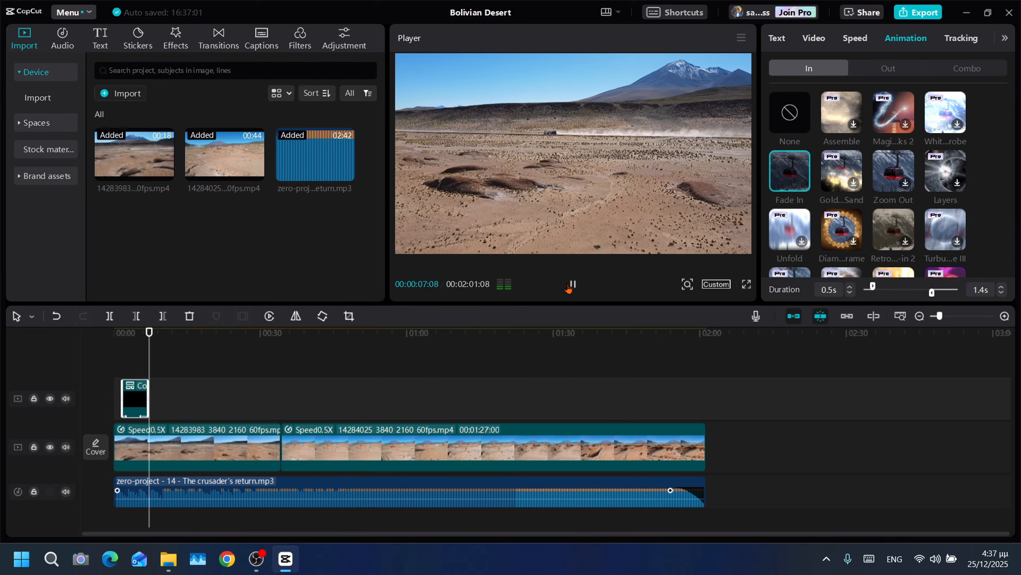
left_click(573, 285)
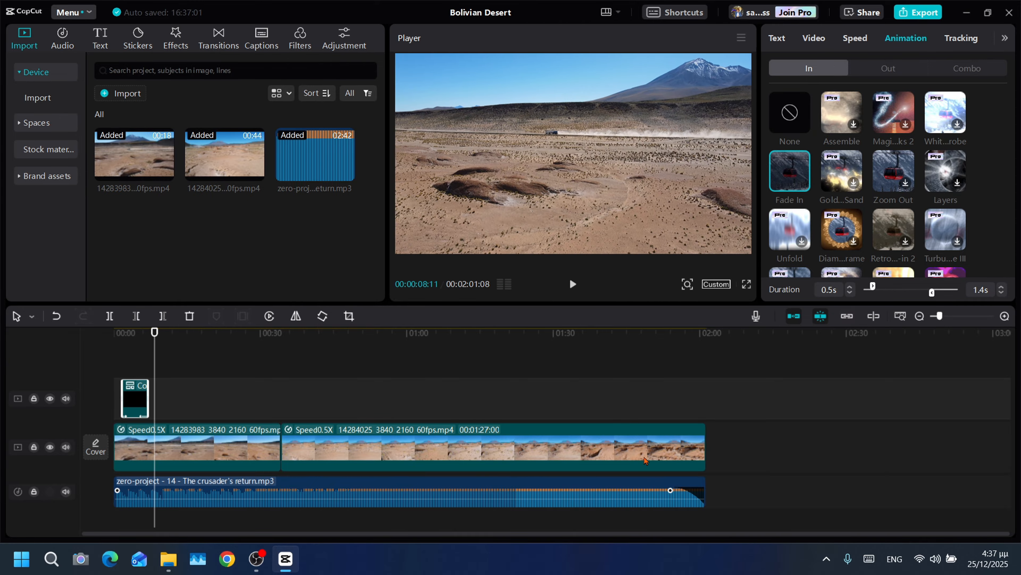
- Apply a Fade Out animation of 4.3 s to the end of the second video clip
left_click(646, 467)
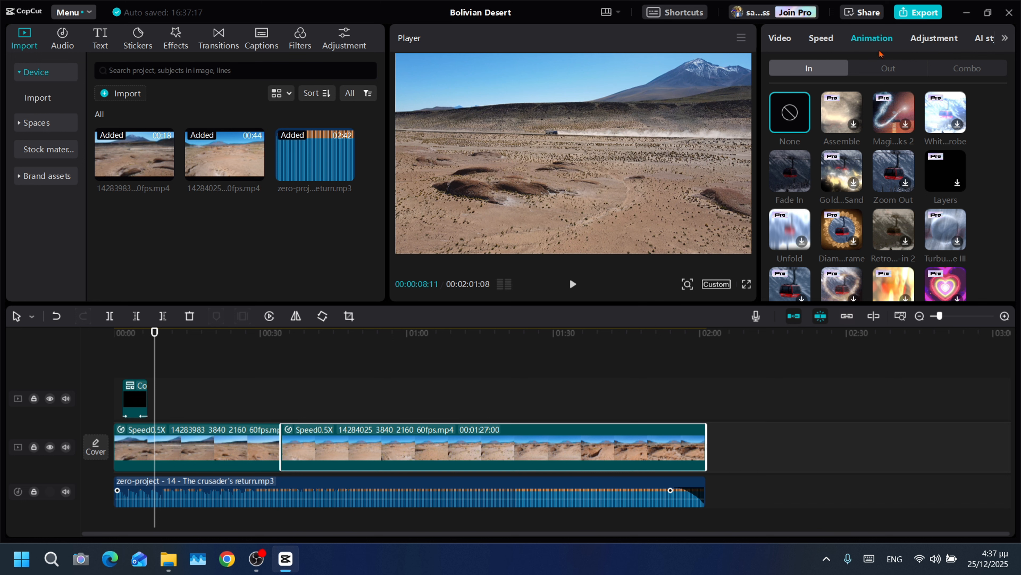
left_click(934, 38)
left_click(871, 37)
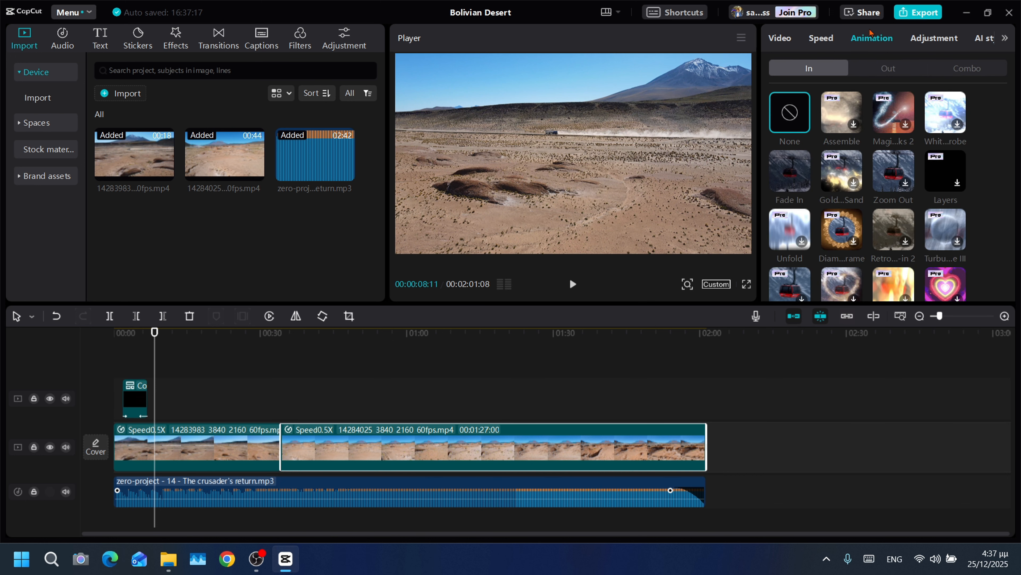
left_click(872, 73)
left_click(797, 167)
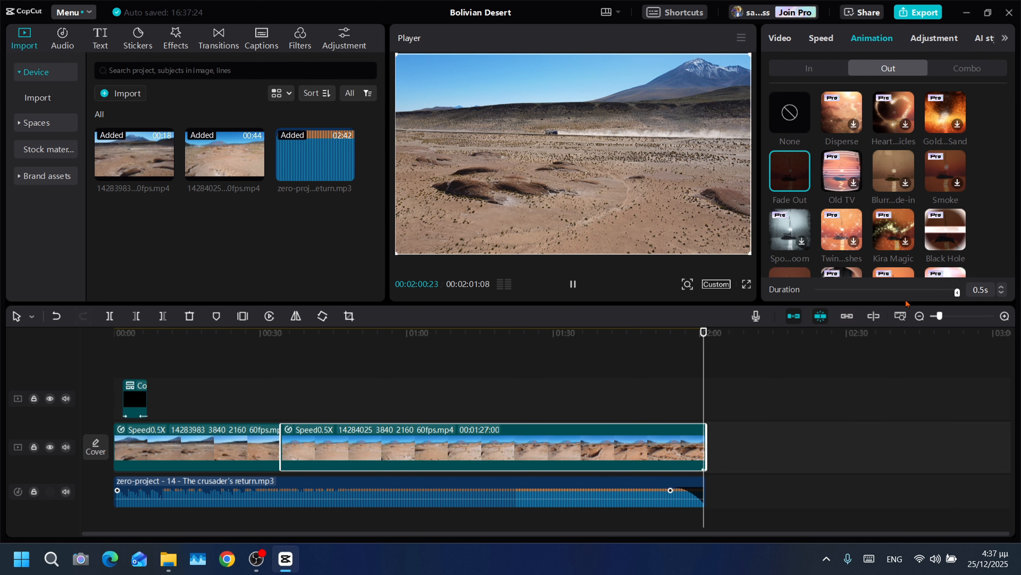
left_click(936, 293)
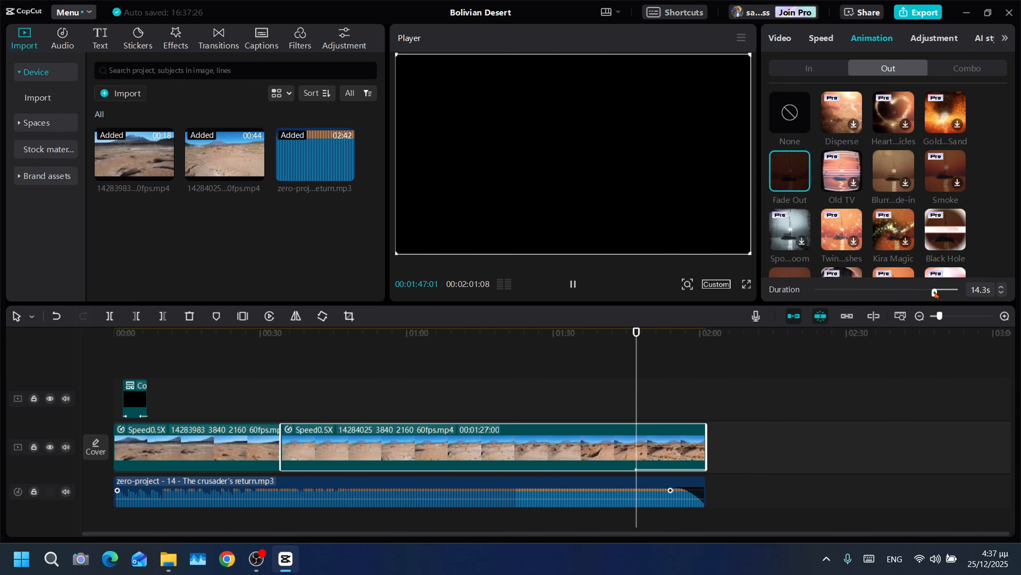
left_click(944, 292)
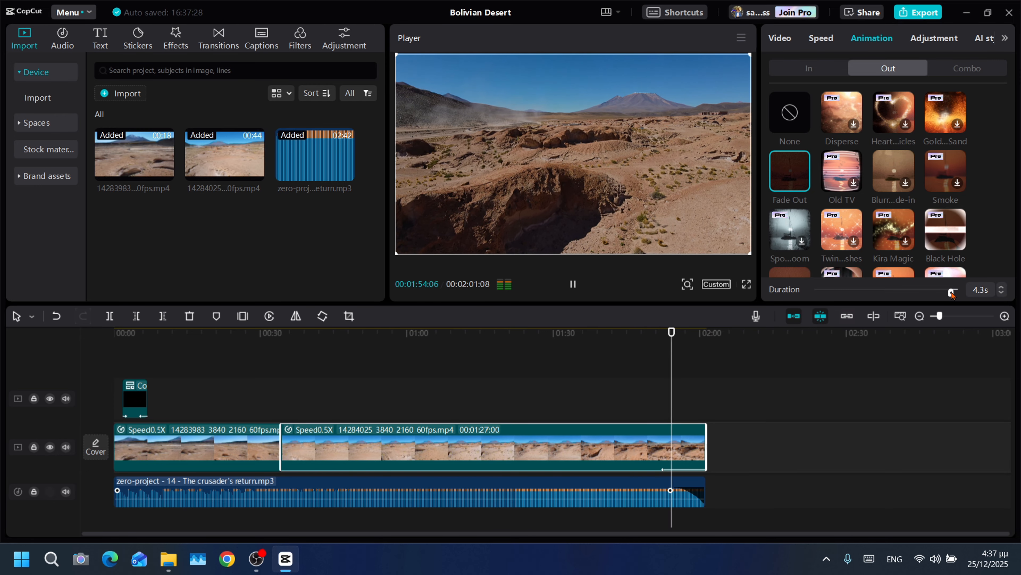
left_click(951, 292)
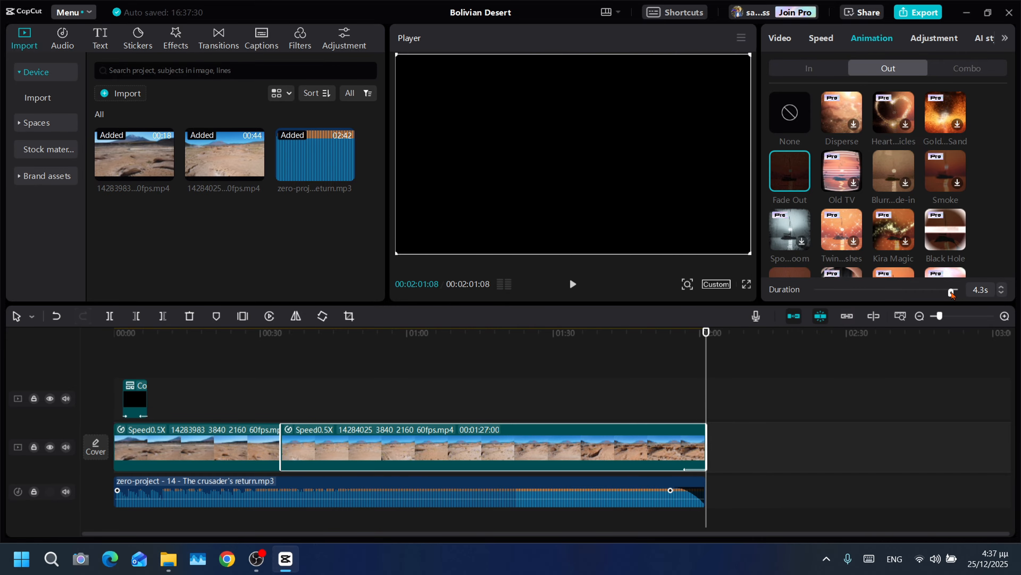
- Set the background music's fade-out to 10.0 s and play back the video's ending
left_click(697, 489)
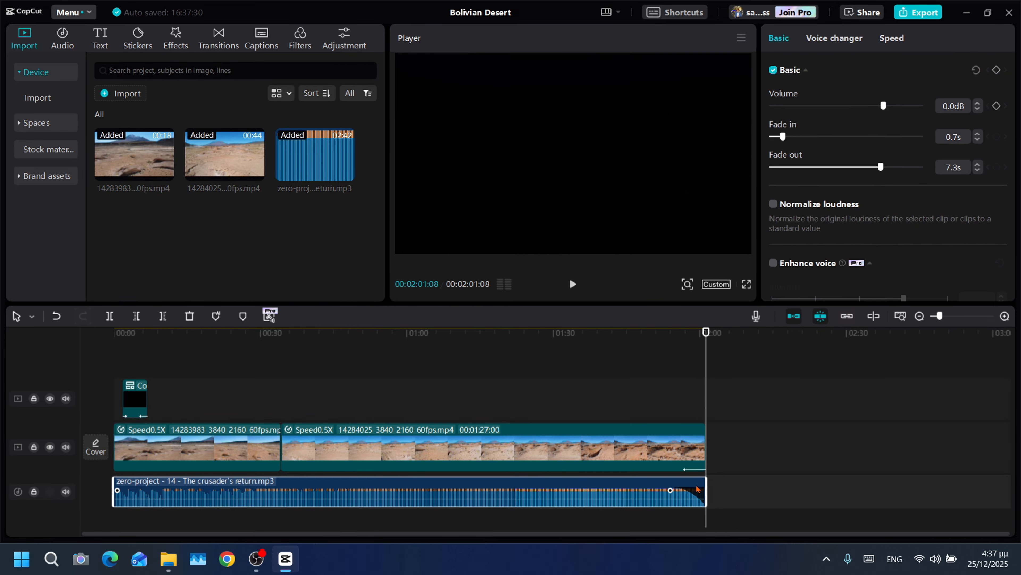
left_click_drag(878, 171, 962, 161)
left_click(664, 334)
left_click(572, 285)
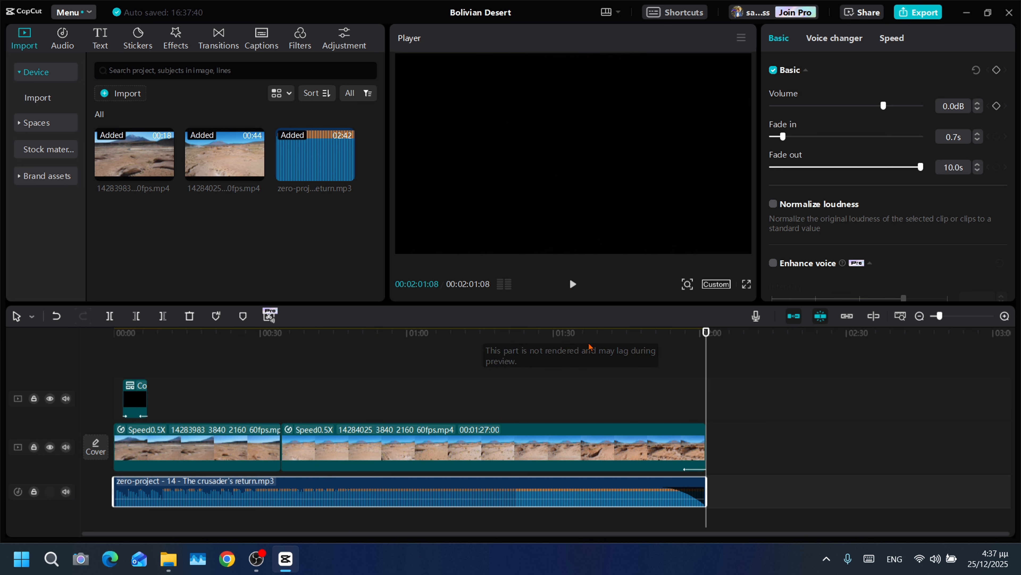
- Add the Blur video effect over the whole length of the video, on a track beneath the title compound clip
left_click(253, 359)
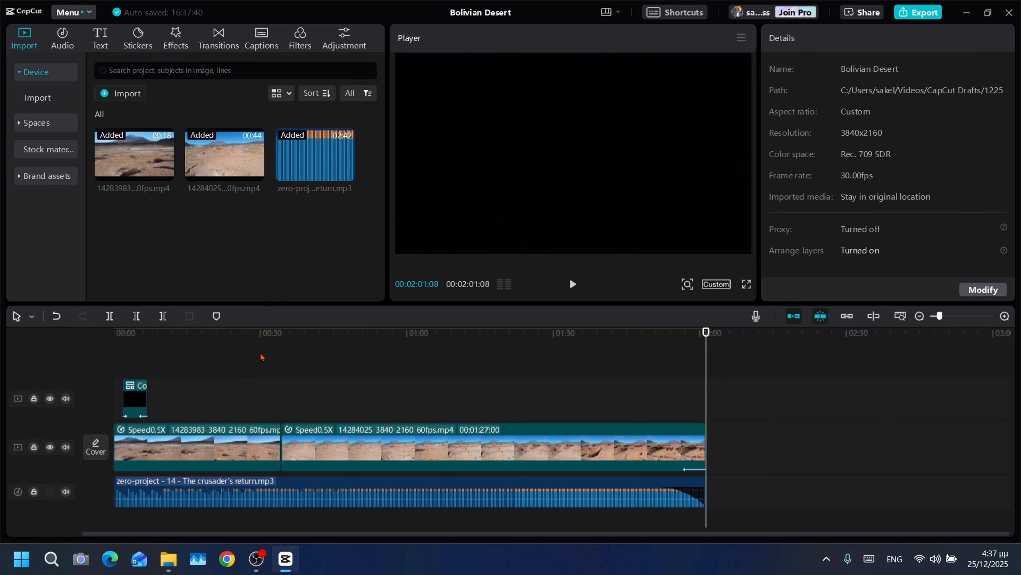
left_click(263, 351)
key("Home")
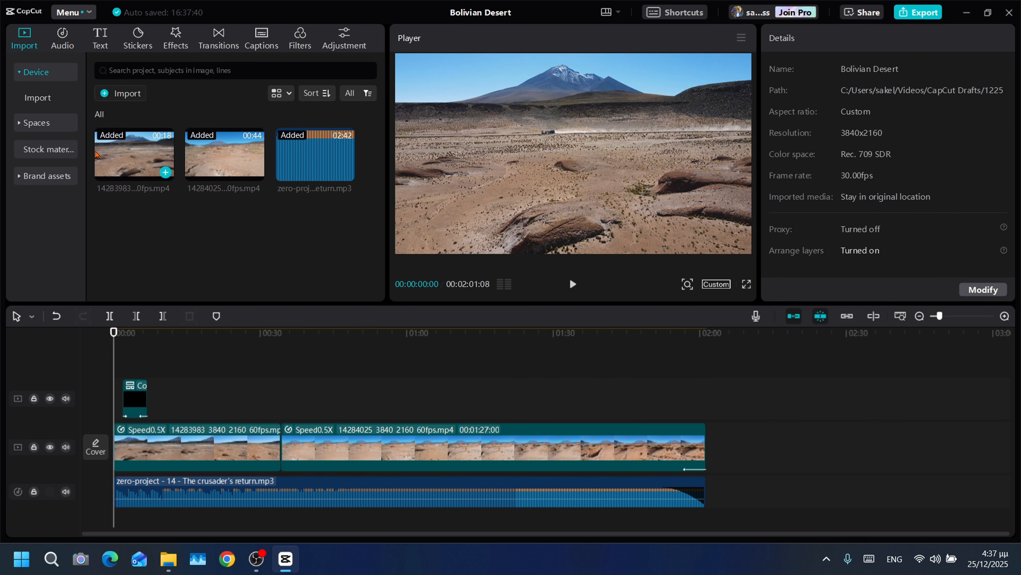
left_click(171, 50)
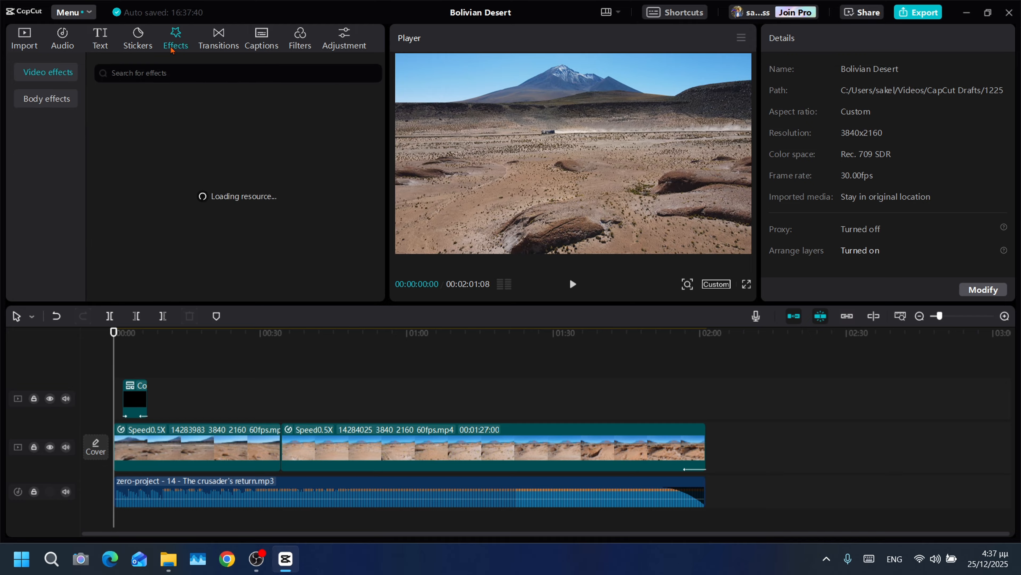
left_click(157, 72)
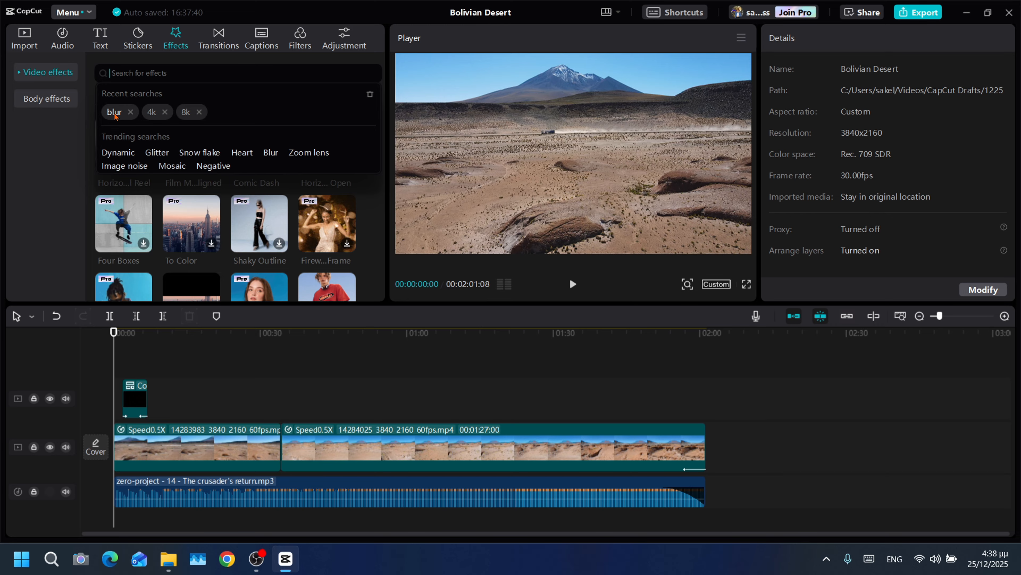
left_click(114, 113)
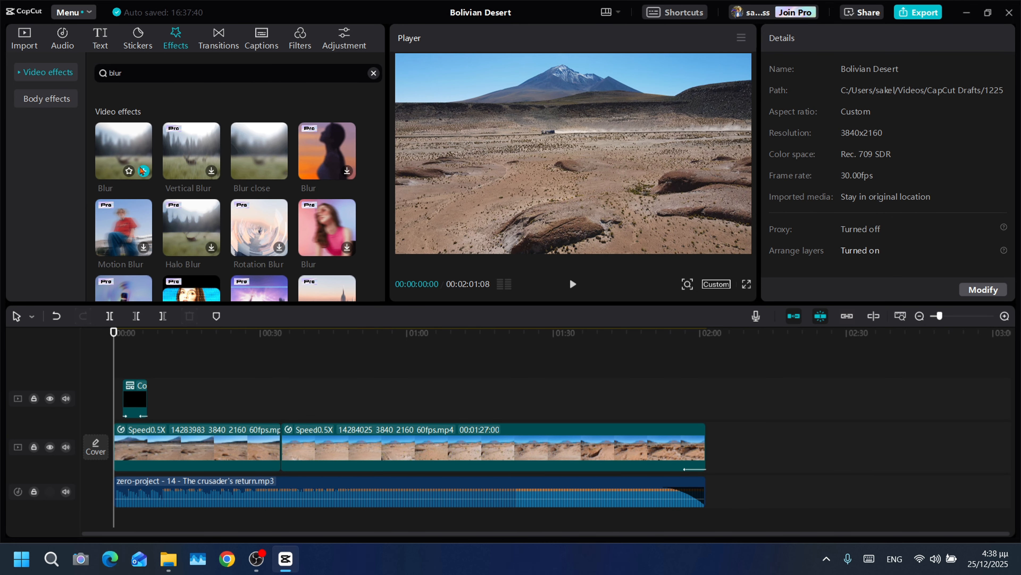
left_click(144, 171)
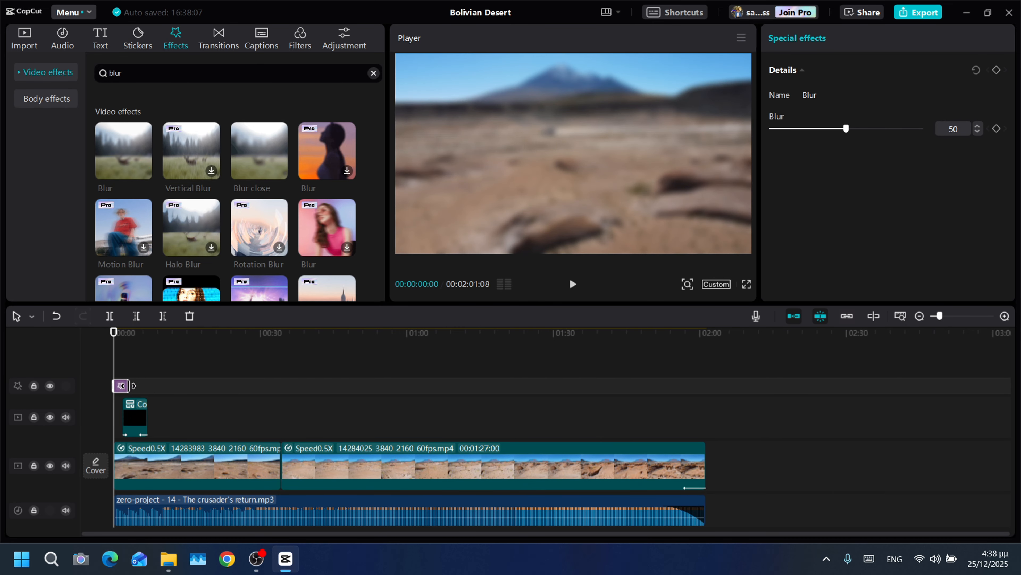
left_click_drag(130, 390, 708, 405)
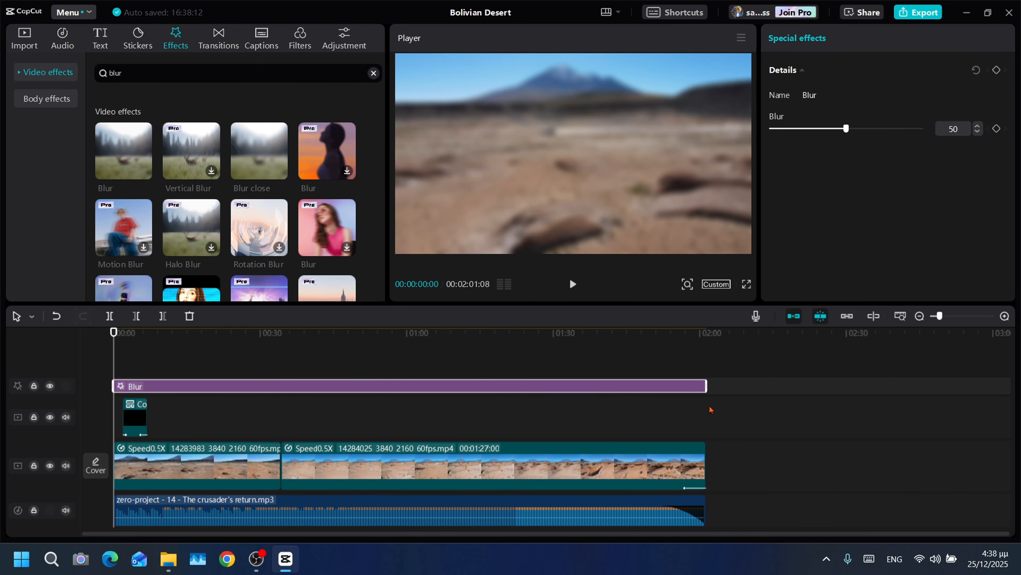
left_click_drag(210, 388, 212, 446)
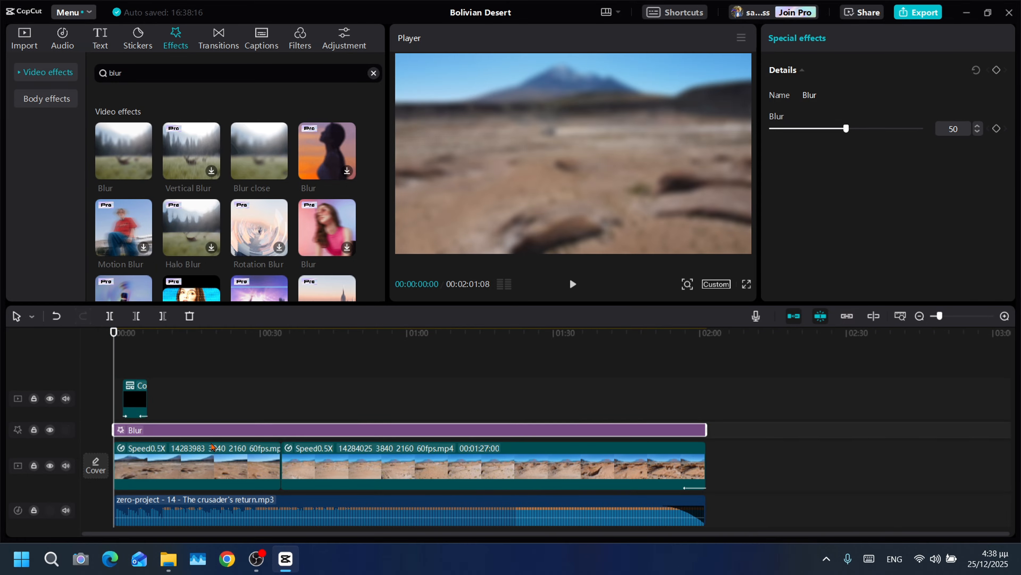
- Set the Blur effect's strength to 2 and preview it with the title
left_click(575, 284)
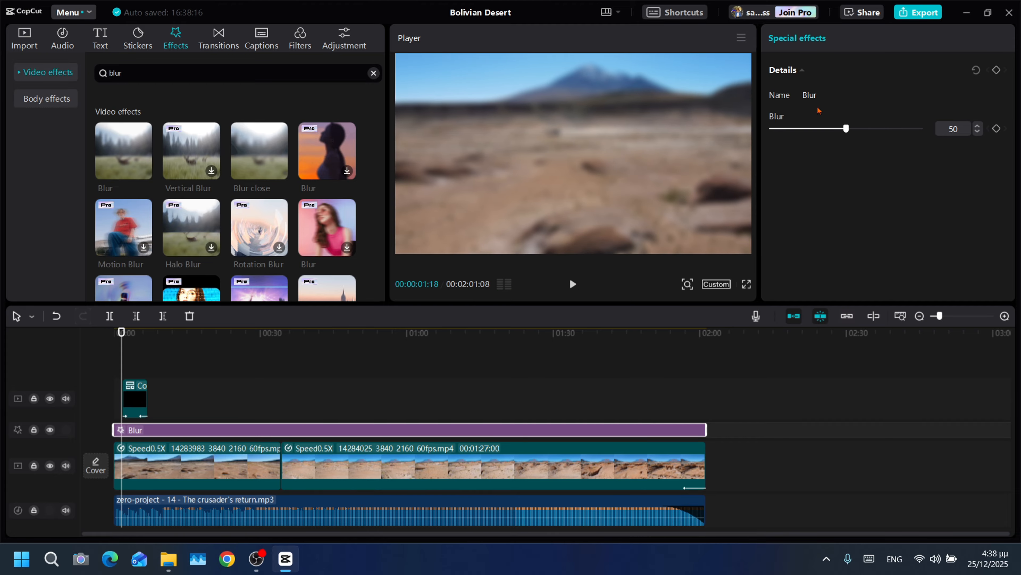
left_click_drag(811, 128, 673, 139)
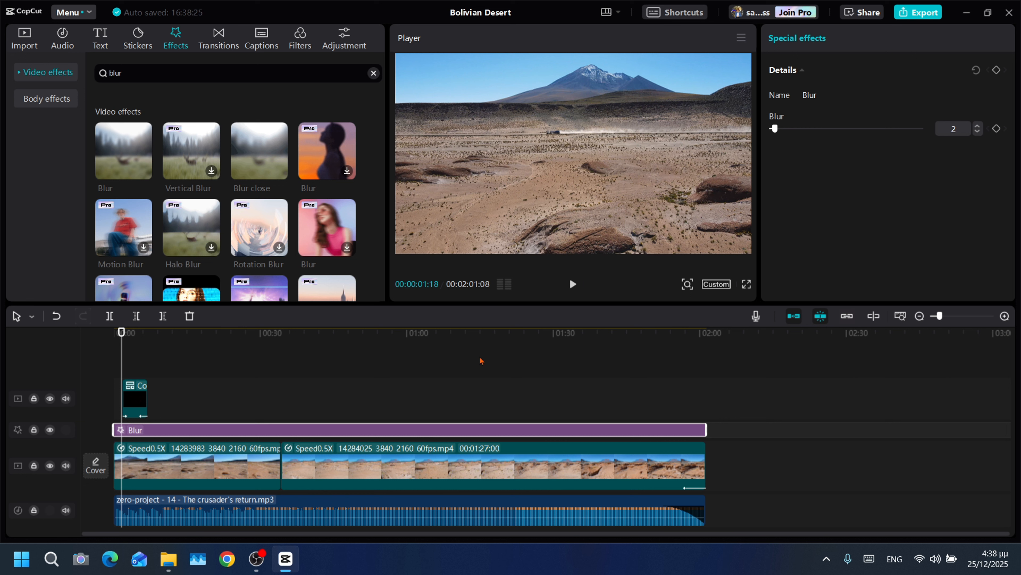
left_click(573, 284)
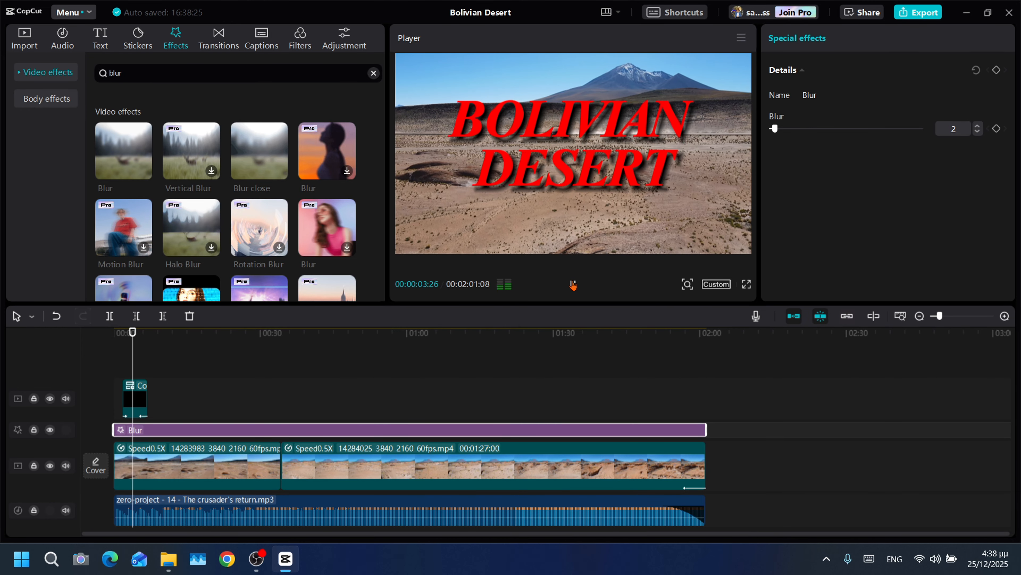
left_click(573, 284)
left_click(569, 343)
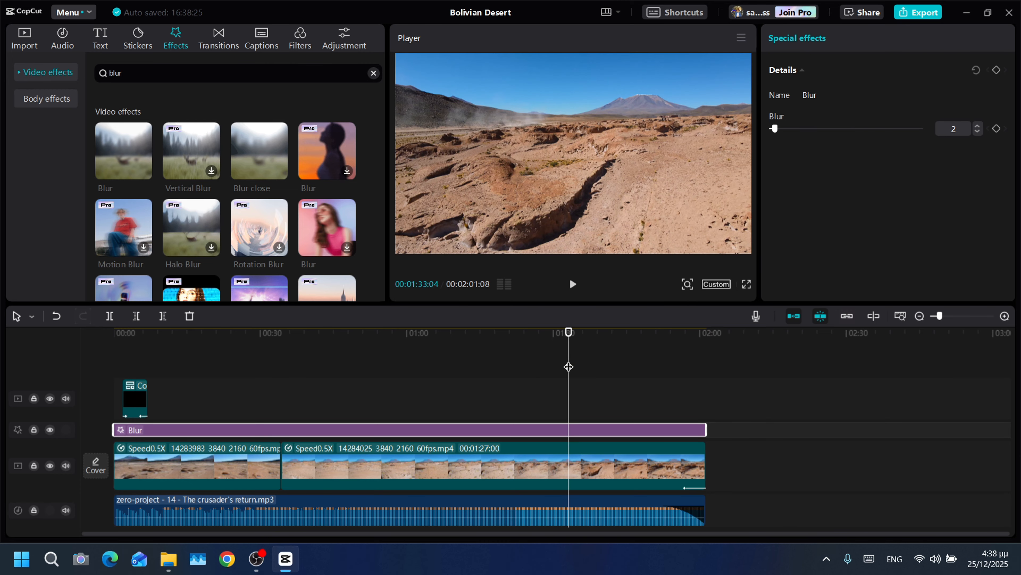
- Select both video clips together and set their exposure to -10, with a frame around 1:13 as preview
left_click(586, 463)
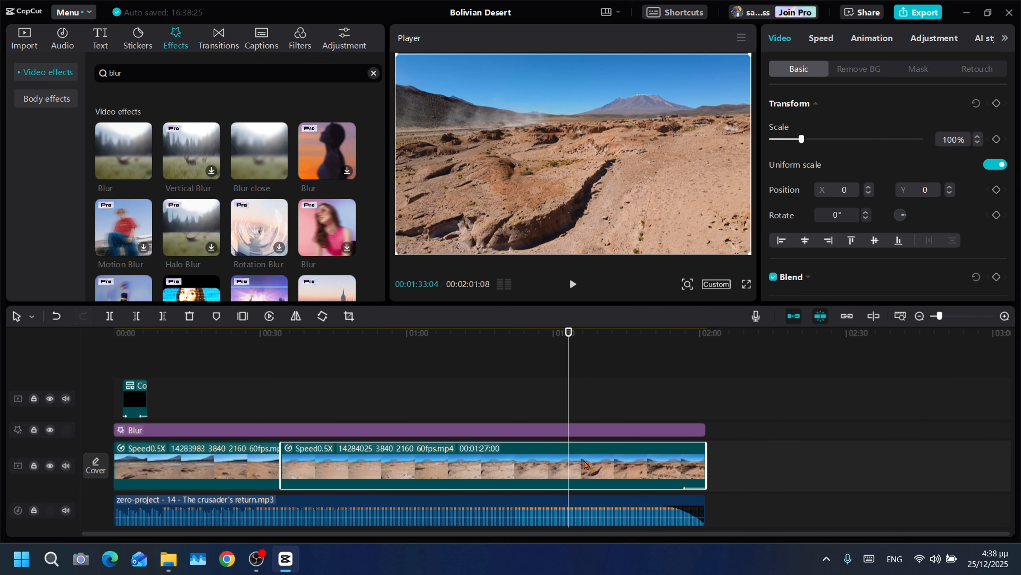
left_click(726, 456)
left_click_drag(725, 456, 180, 467)
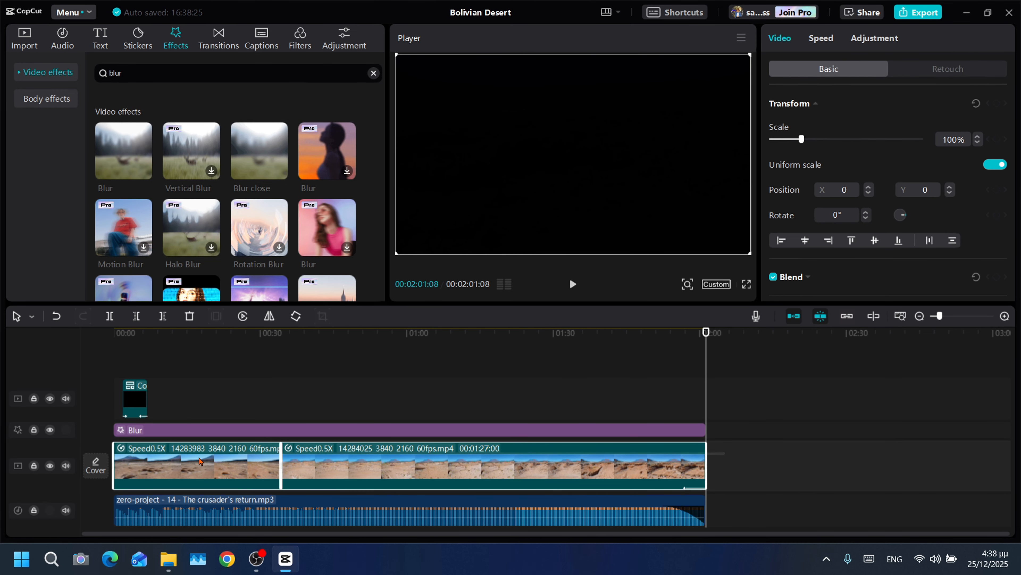
left_click(879, 40)
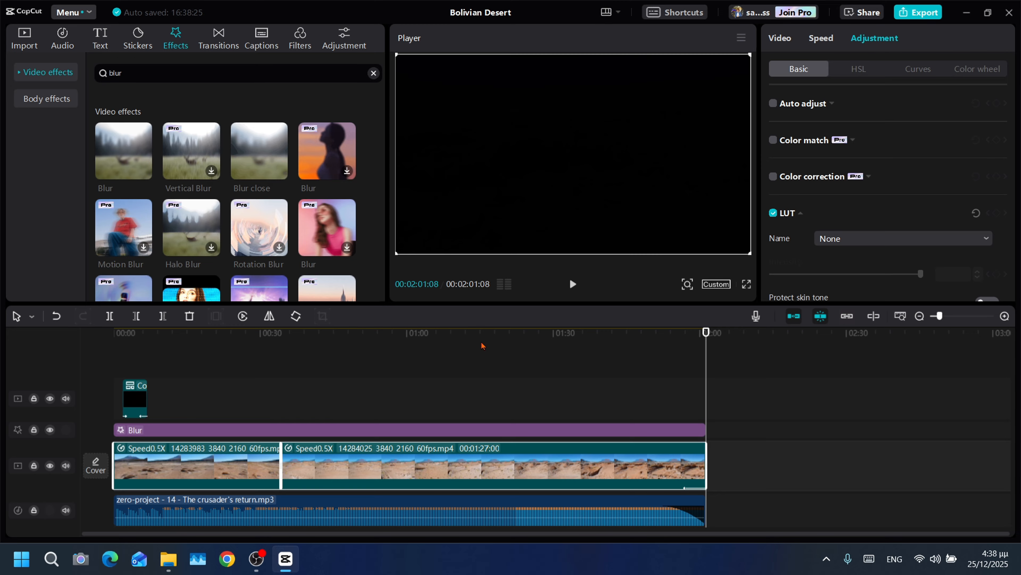
left_click(470, 353)
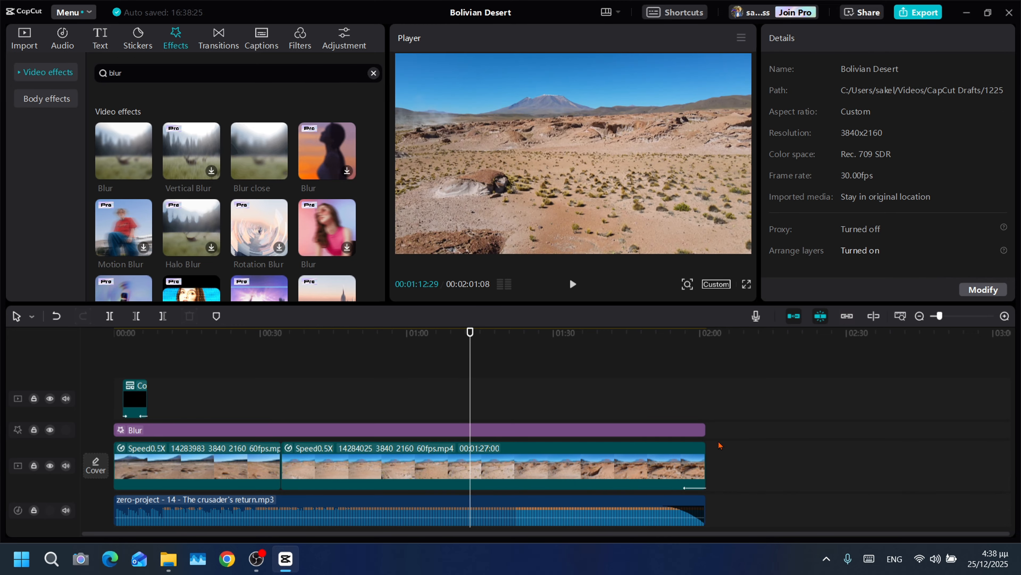
left_click_drag(719, 442, 156, 450)
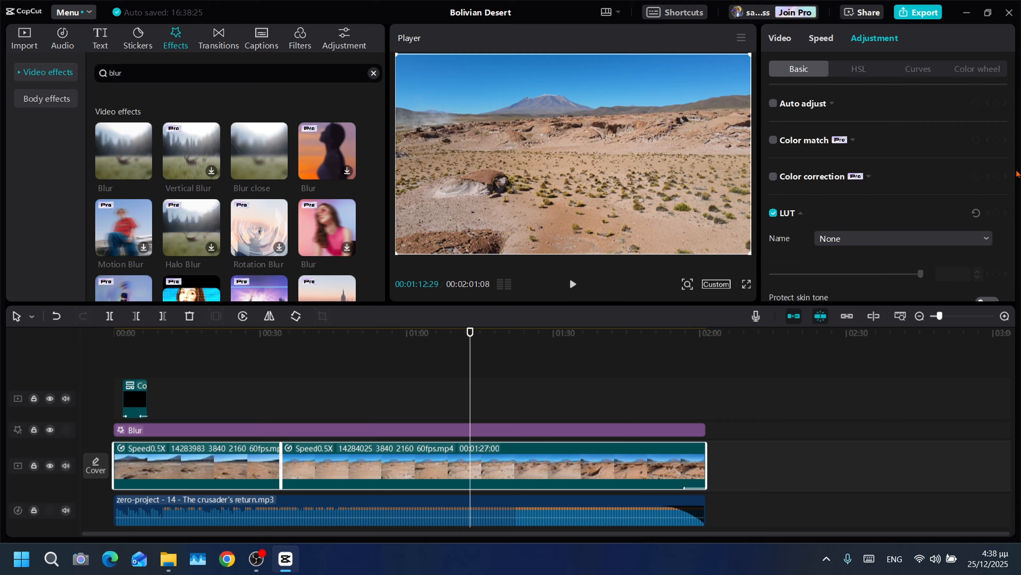
left_click(1012, 173)
left_click_drag(1012, 173, 1005, 221)
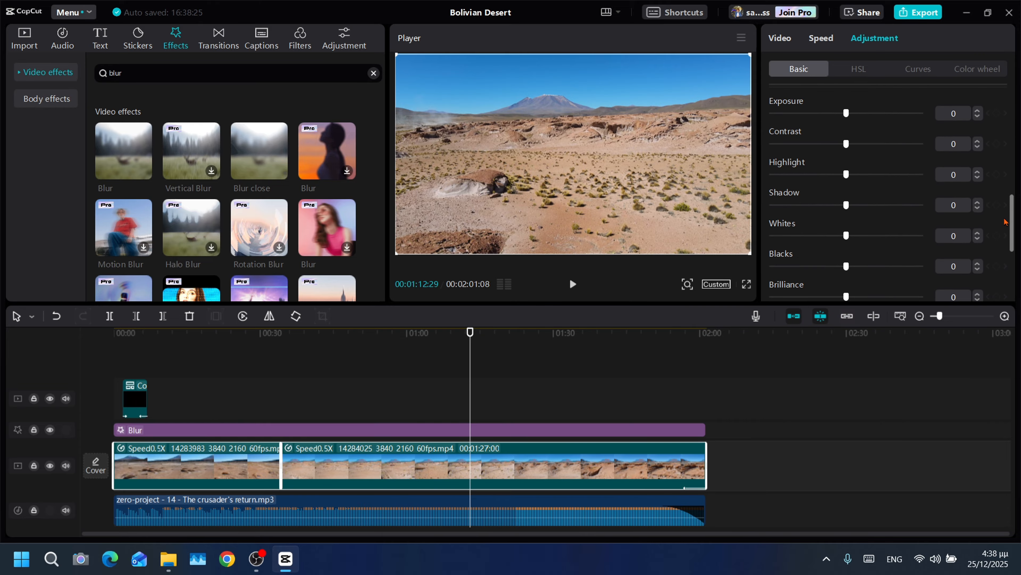
left_click(833, 116)
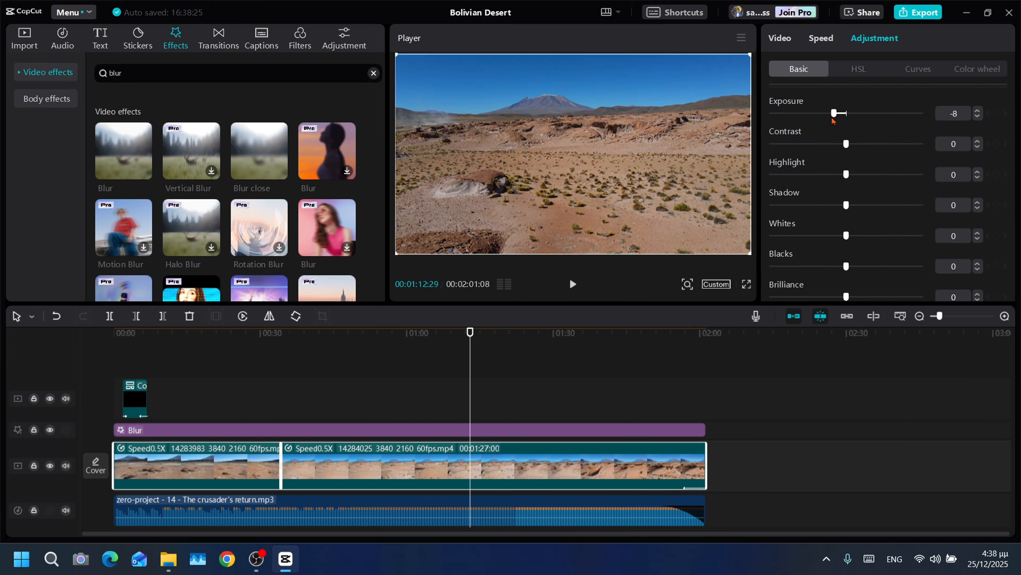
left_click(978, 117)
left_click(978, 117)
- Set the contrast of both video clips to 10
left_click(979, 142)
left_click(978, 141)
left_click(978, 141)
left_click(978, 141)
left_click(978, 141)
left_click(979, 141)
left_click(979, 142)
left_click(978, 142)
left_click(979, 142)
left_click(979, 141)
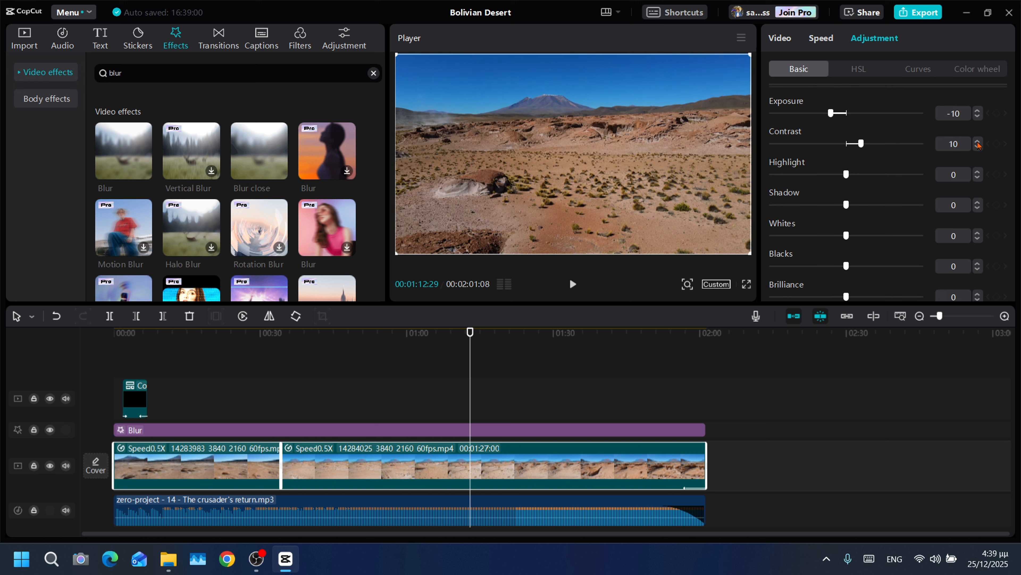
- Raise the shadow of both video clips slightly, fine-tuning it to a value below 18
left_click(872, 206)
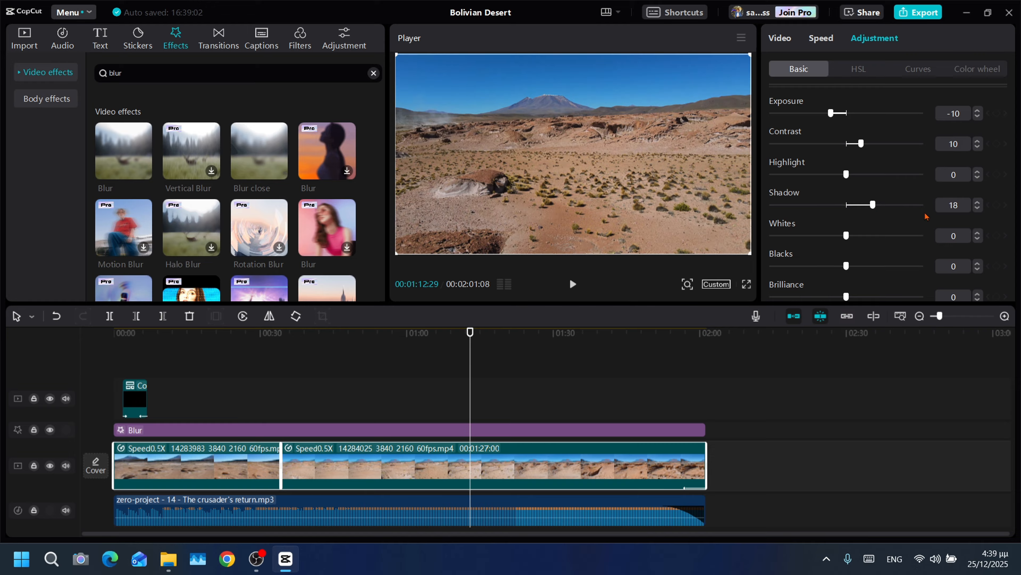
left_click(977, 210)
left_click(976, 211)
left_click(976, 210)
left_click(976, 210)
left_click(976, 210)
left_click(976, 210)
left_click(977, 210)
left_click(976, 210)
- Set the sharpen effect of both video clips to 25 and add a slight fade
scroll(1011, 217, "down", 5)
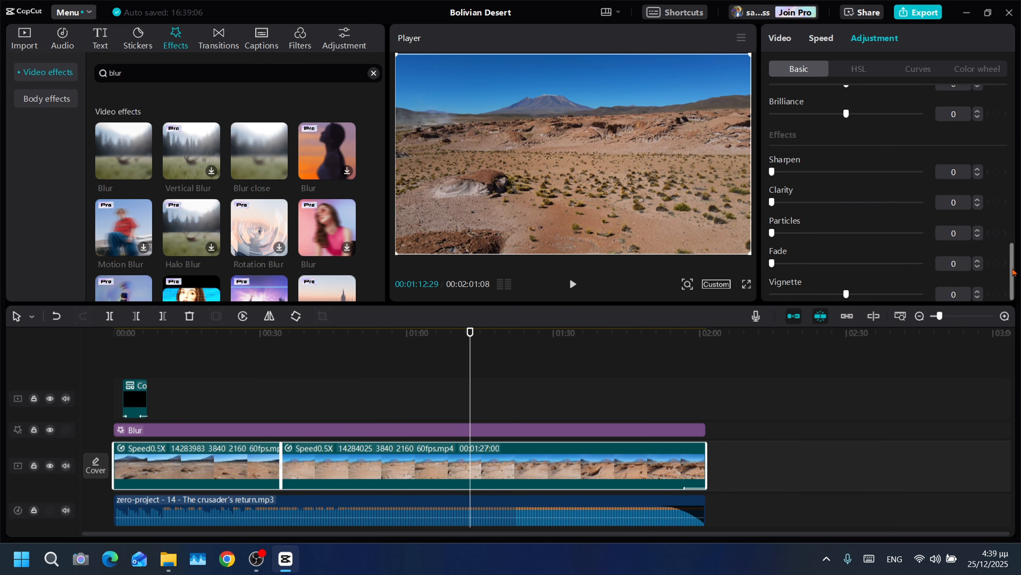
left_click(793, 172)
left_click(809, 172)
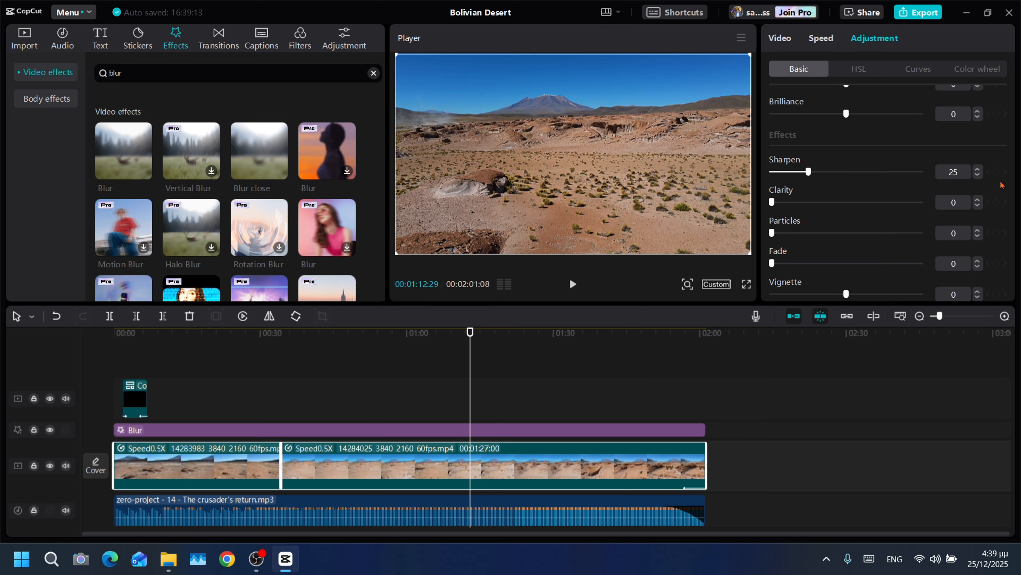
left_click(783, 263)
- Set the saturation of both video clips to 15
scroll(1013, 242, "up", 10)
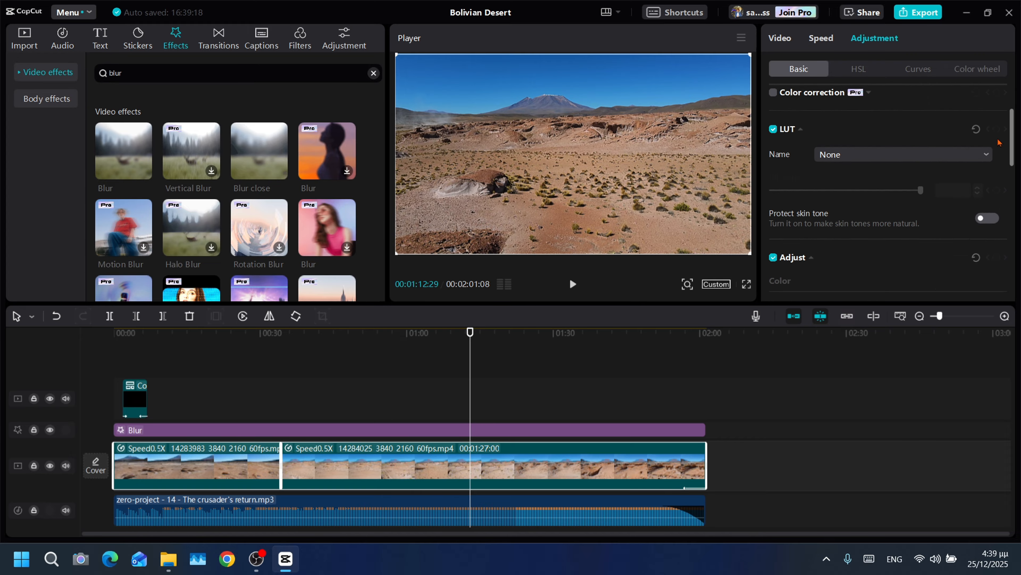
scroll(847, 180, "down", 5)
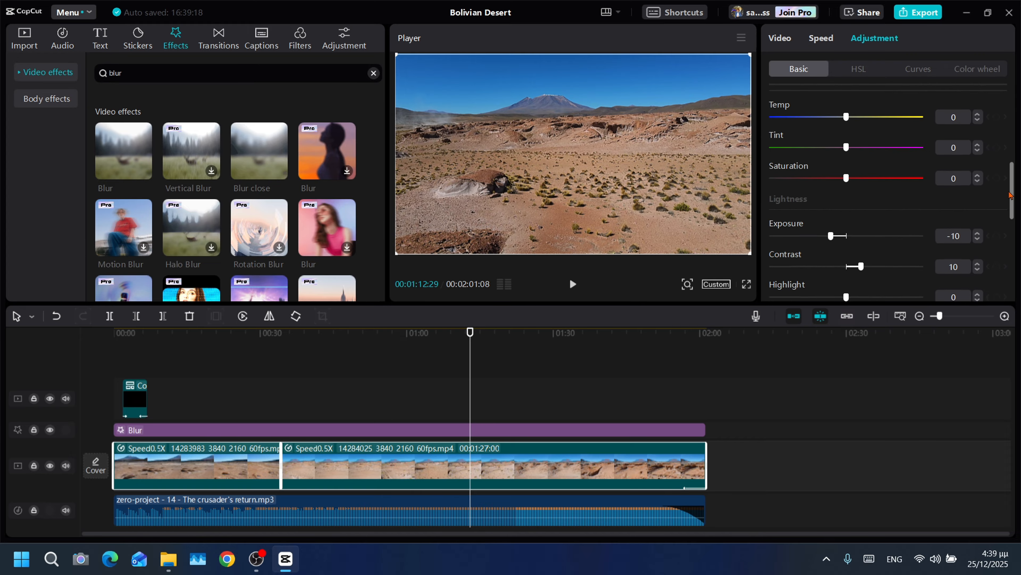
left_click(864, 181)
left_click(978, 177)
left_click(977, 177)
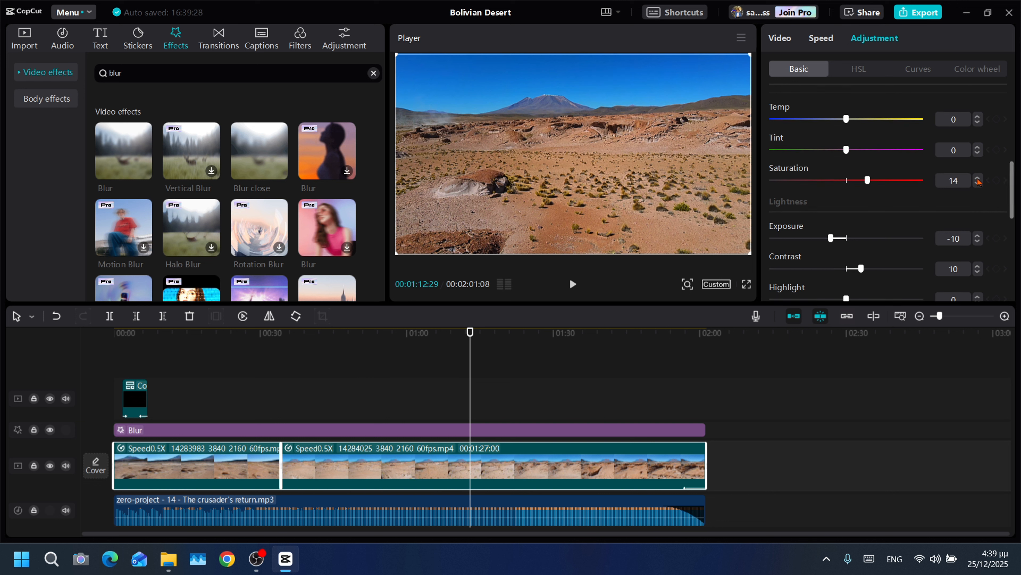
left_click(978, 177)
- Preview the color-adjusted footage from about 1:13, plus the opening title section from the start of the timeline
left_click(573, 286)
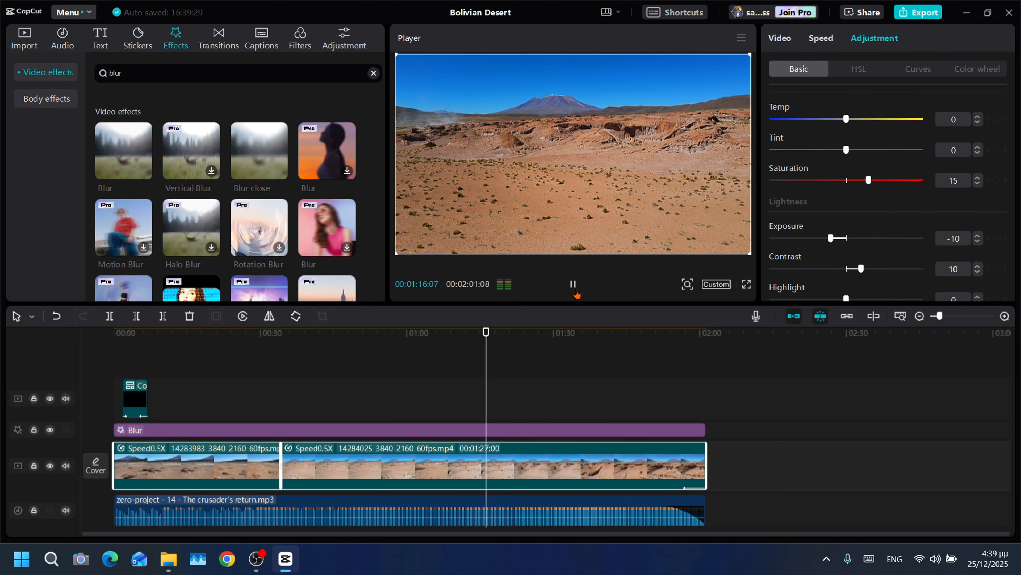
left_click(576, 290)
left_click(232, 346)
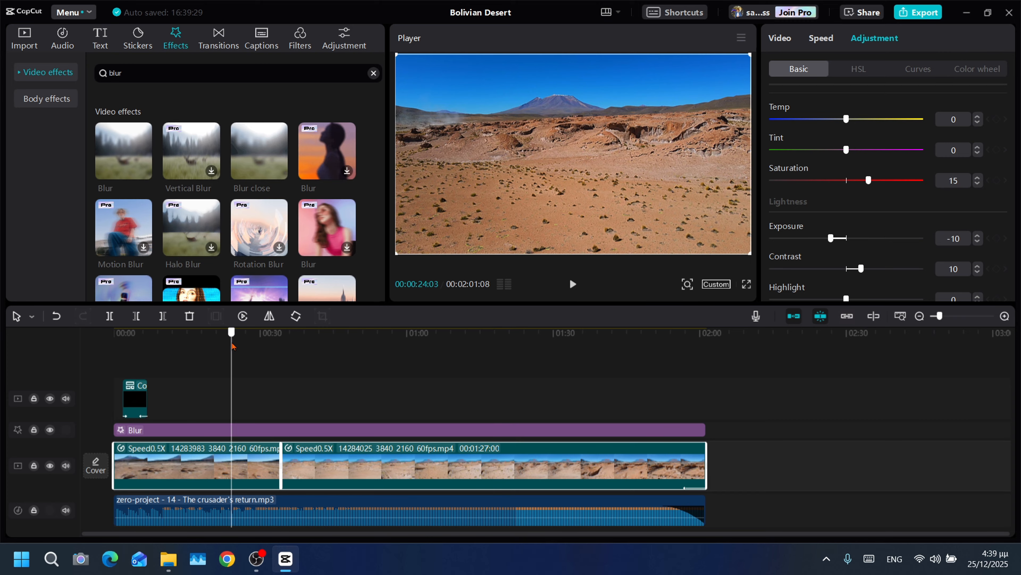
left_click_drag(232, 346, 18, 352)
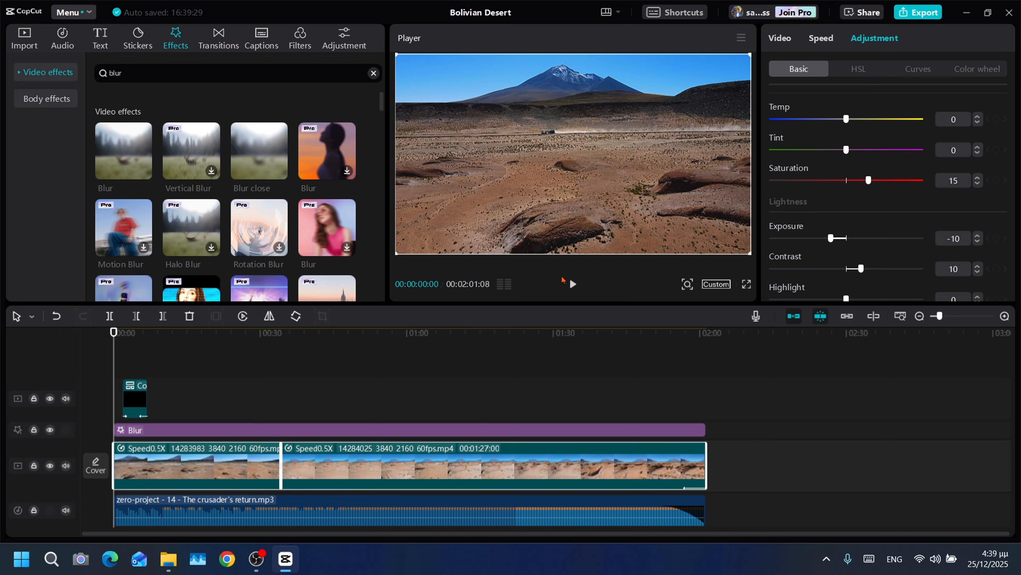
left_click(573, 284)
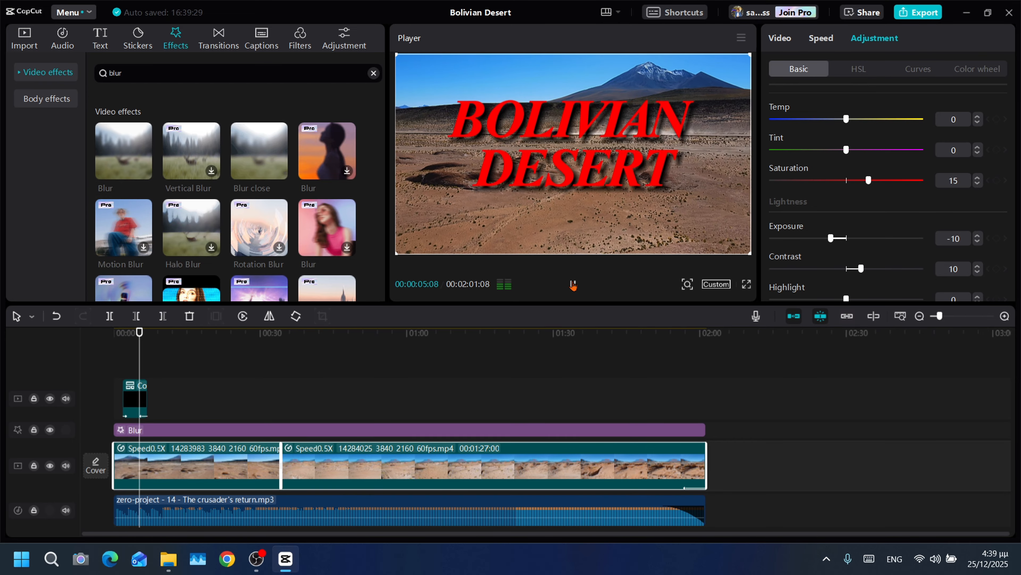
left_click(573, 285)
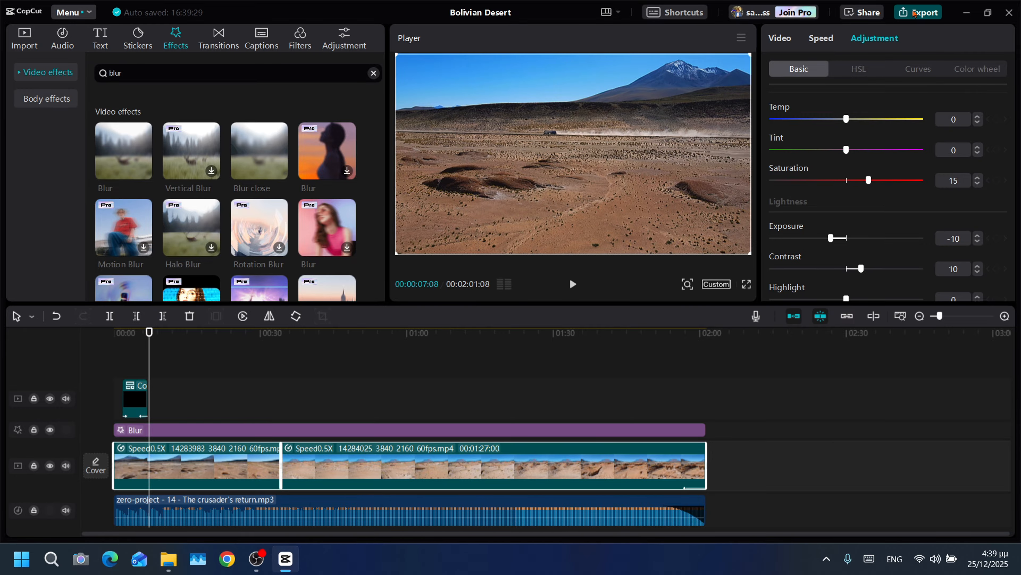
- Open the export settings, keep the 3840*2160 (4K) resolution and set the custom bit rate to 32000 Kbps
left_click(914, 13)
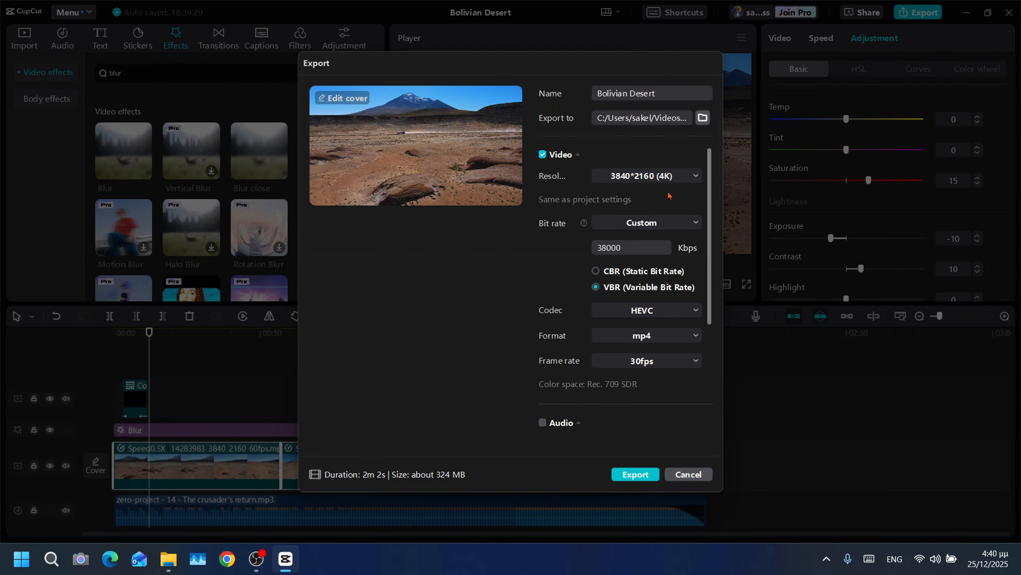
left_click(695, 177)
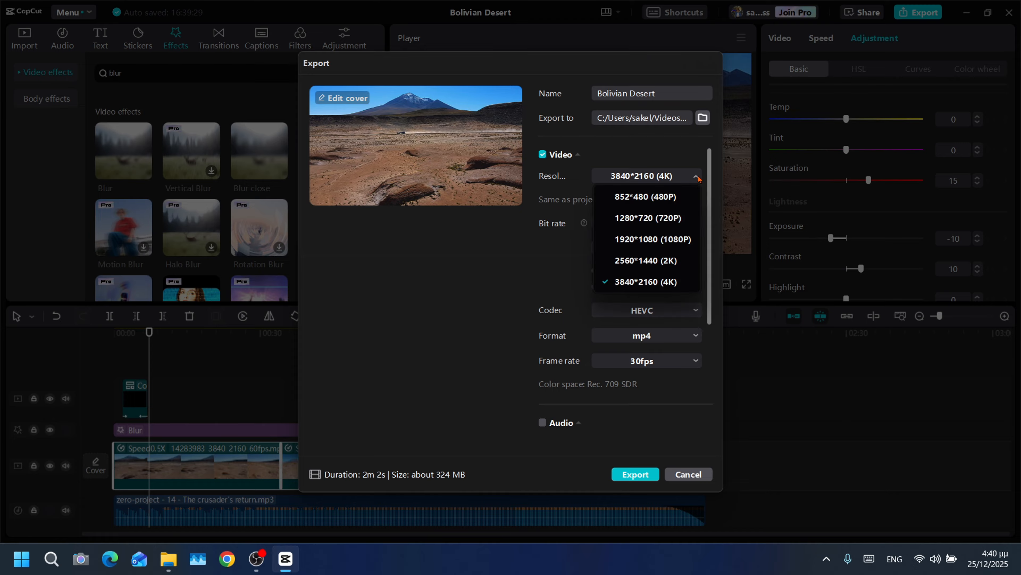
left_click(696, 177)
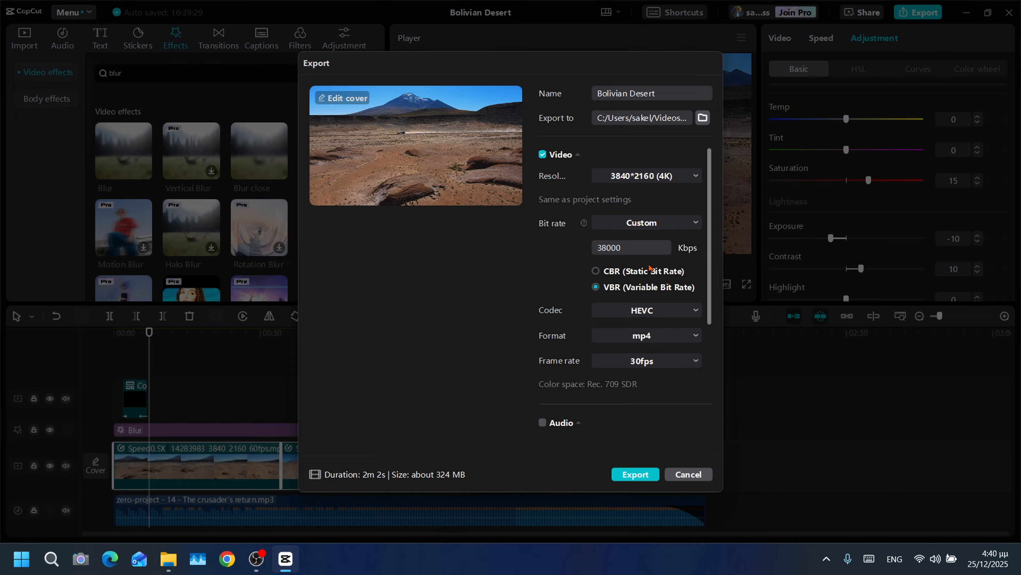
left_click(609, 249)
key("BackSpace")
type("2")
- Keep HEVC as the export codec and start exporting the Bolivian Desert video
left_click(670, 314)
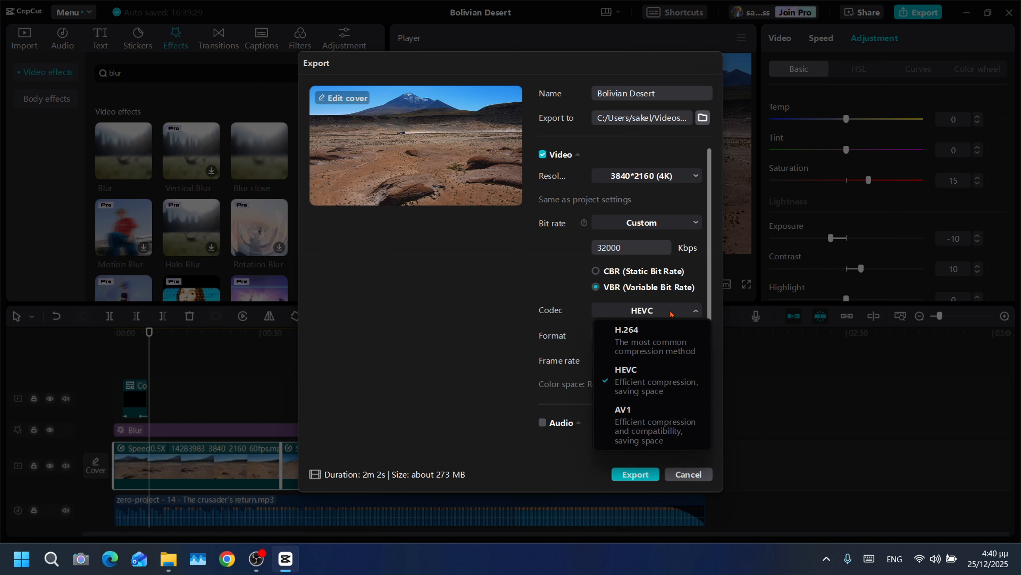
left_click(640, 372)
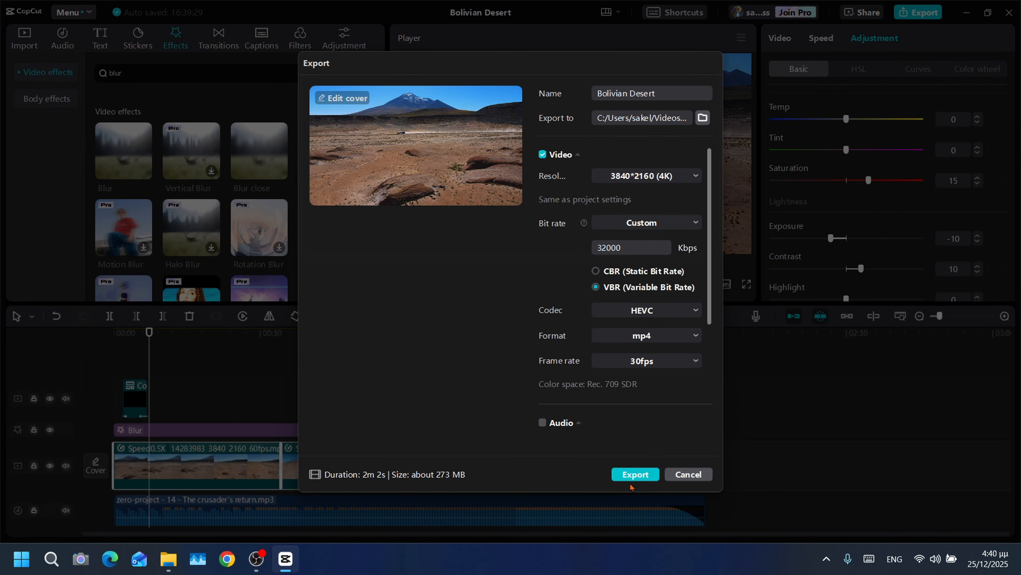
left_click(636, 476)
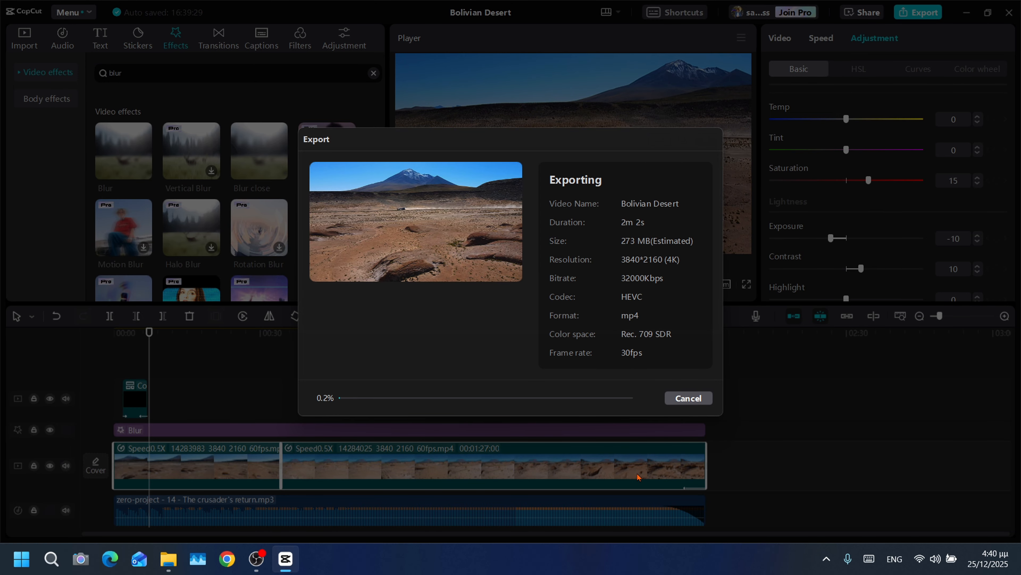
- Check the GPU, CPU and memory load in Task Manager during the export, and minimize it to return to CapCut
key("ctrl+shift+Escape")
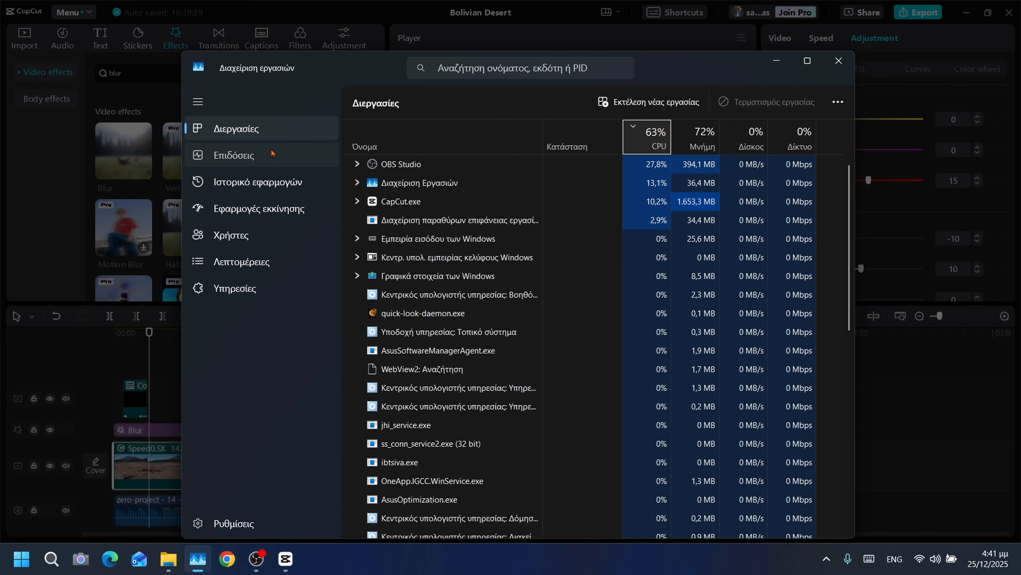
left_click(269, 155)
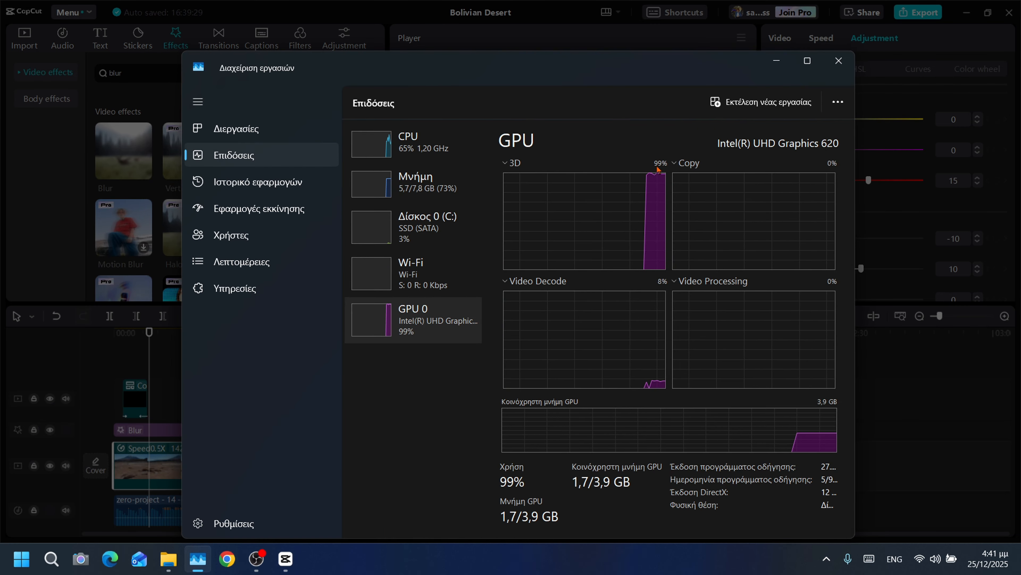
left_click(379, 146)
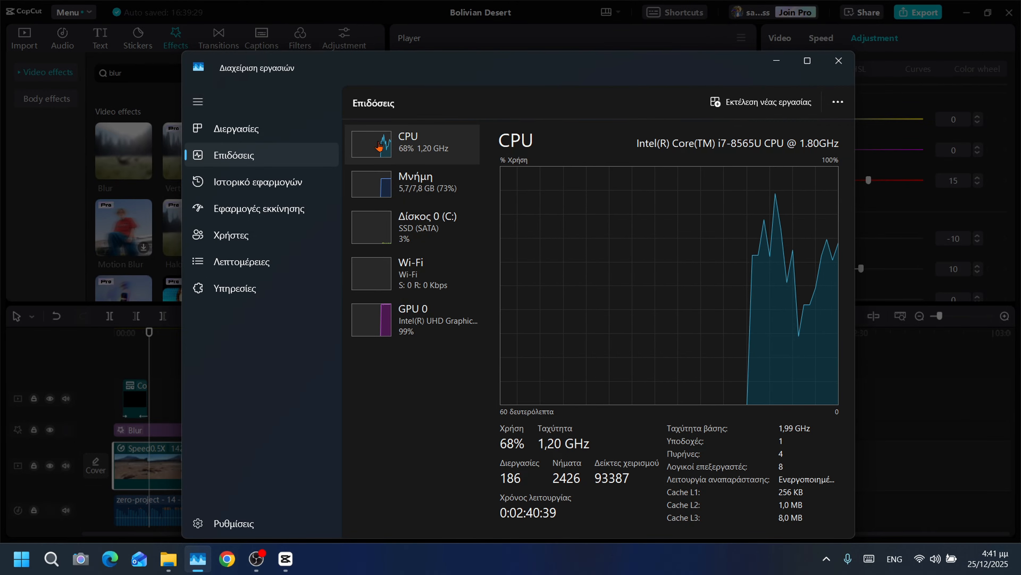
left_click(406, 183)
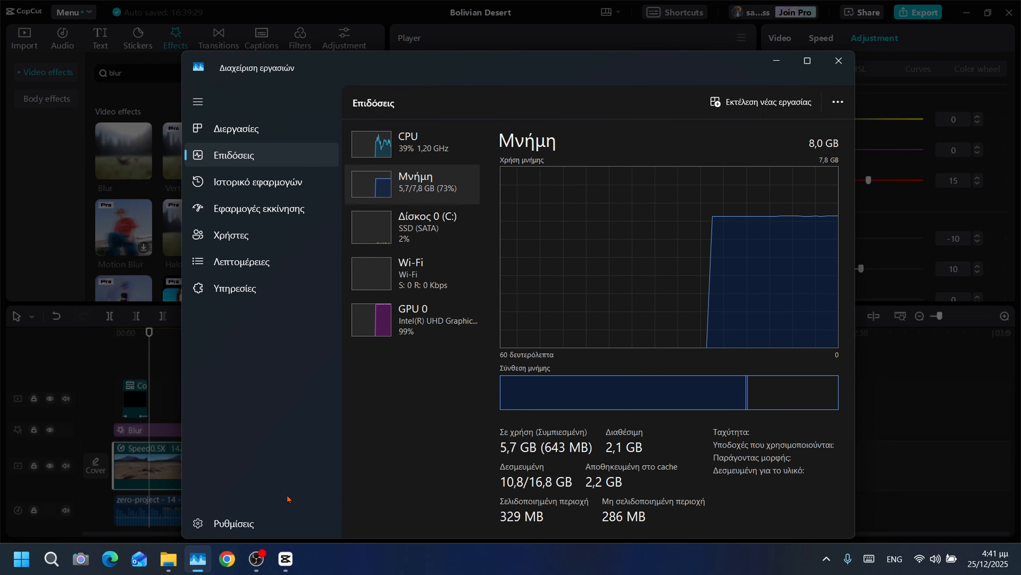
mouse_move(263, 559)
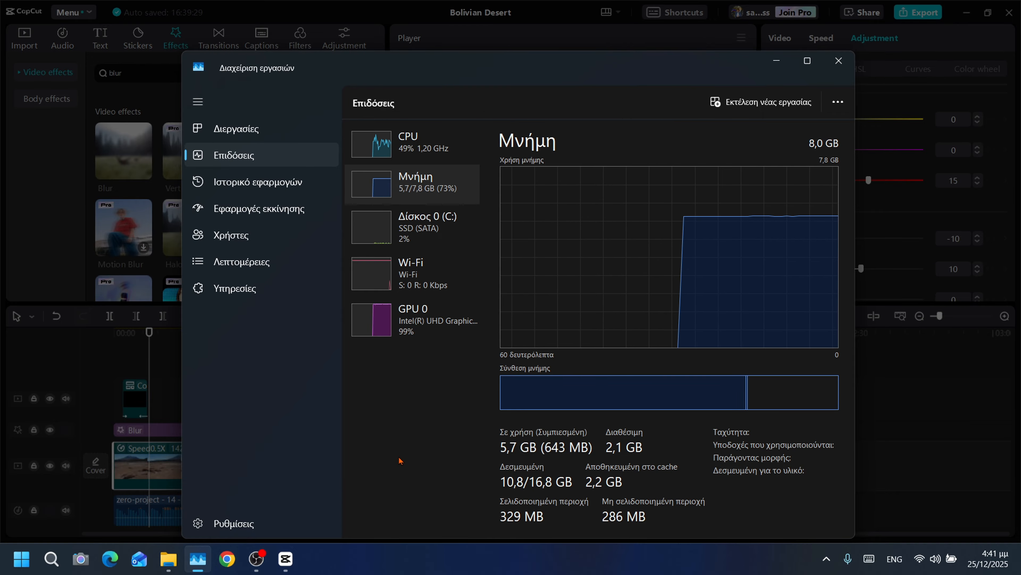
left_click(777, 60)
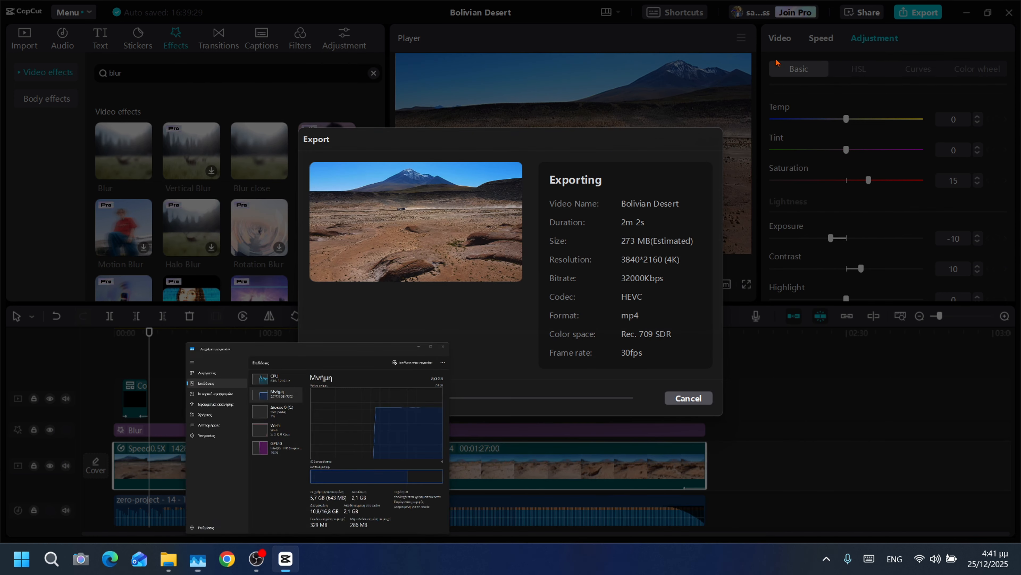